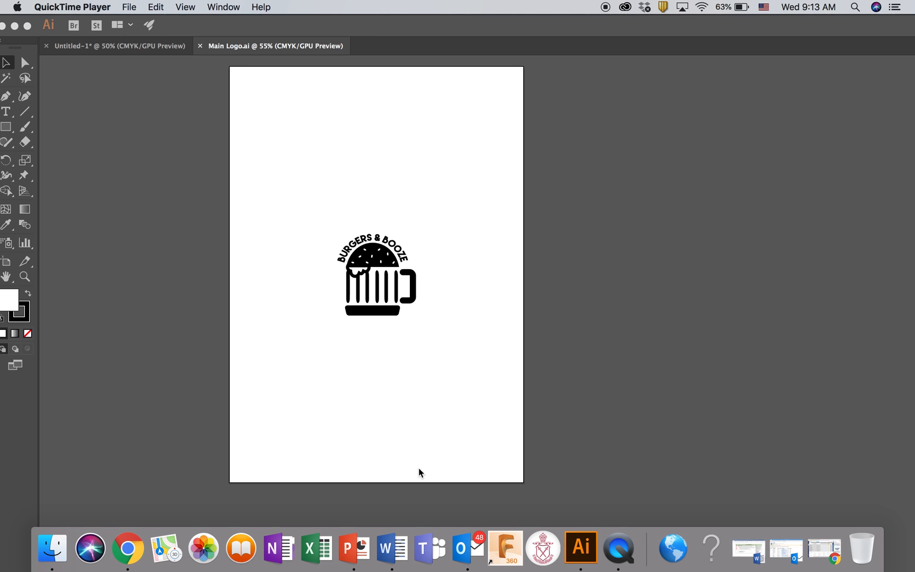
# Move the entire Burgers & Booze logo up and slightly left on the artboard, then deselect it.
pyautogui.click(371, 262)
pyautogui.click(369, 259)
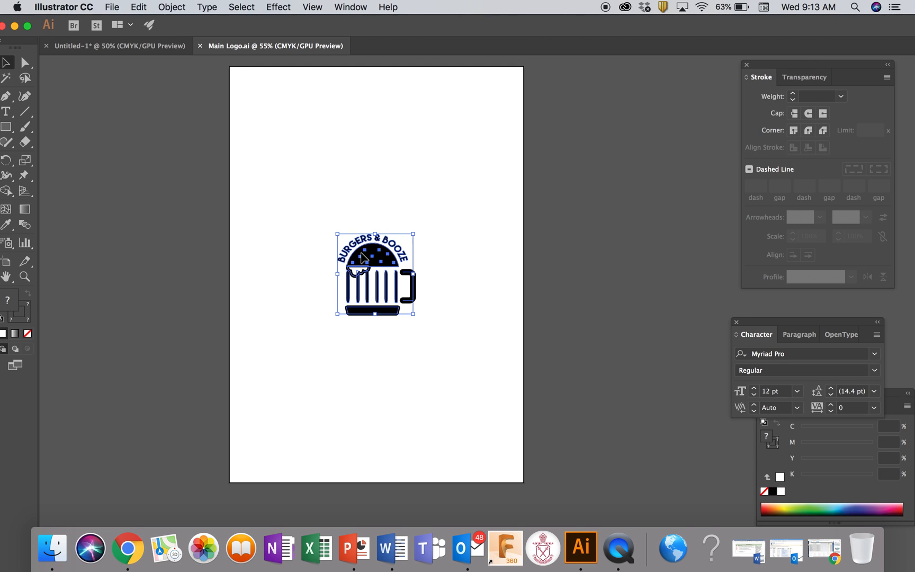
pyautogui.click(382, 225)
pyautogui.moveTo(366, 250); pyautogui.dragTo(358, 212)
pyautogui.press('super+equal')
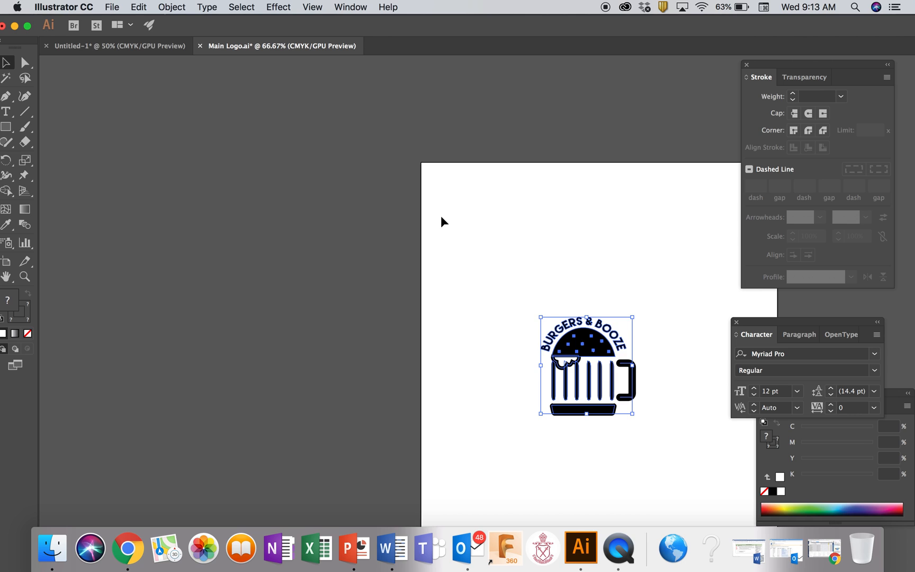
pyautogui.hscroll(5, 532, 230)
pyautogui.scroll(-2, 531, 230)
pyautogui.hscroll(5, 531, 226)
pyautogui.press('super+equal')
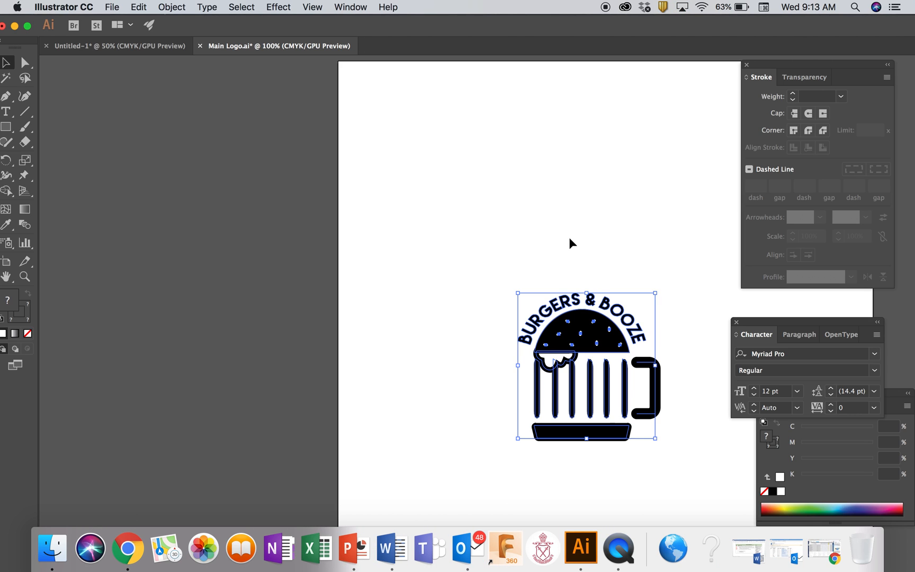
pyautogui.click(431, 202)
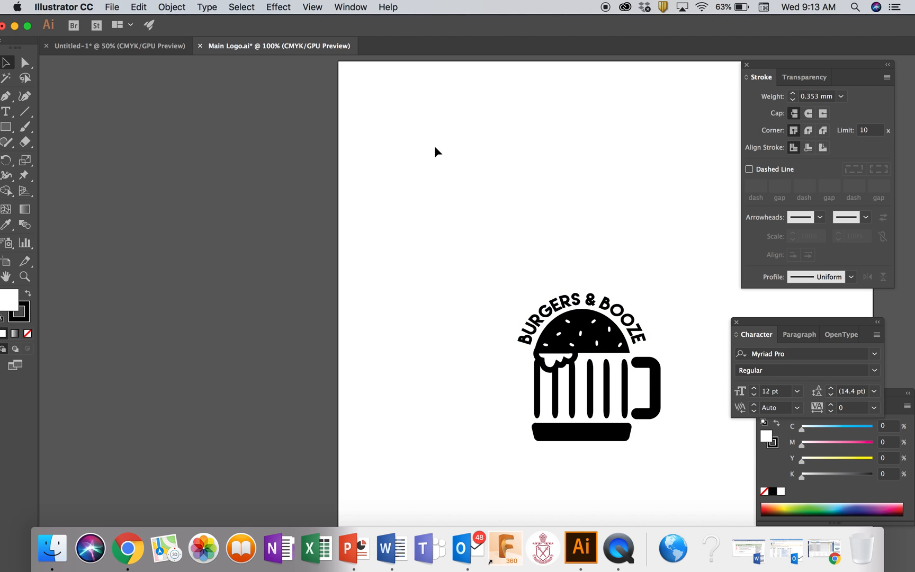
pyautogui.hscroll(5, 324, 209)
pyautogui.scroll(-1, 324, 208)
pyautogui.scroll(-1, 323, 209)
pyautogui.hscroll(1, 323, 208)
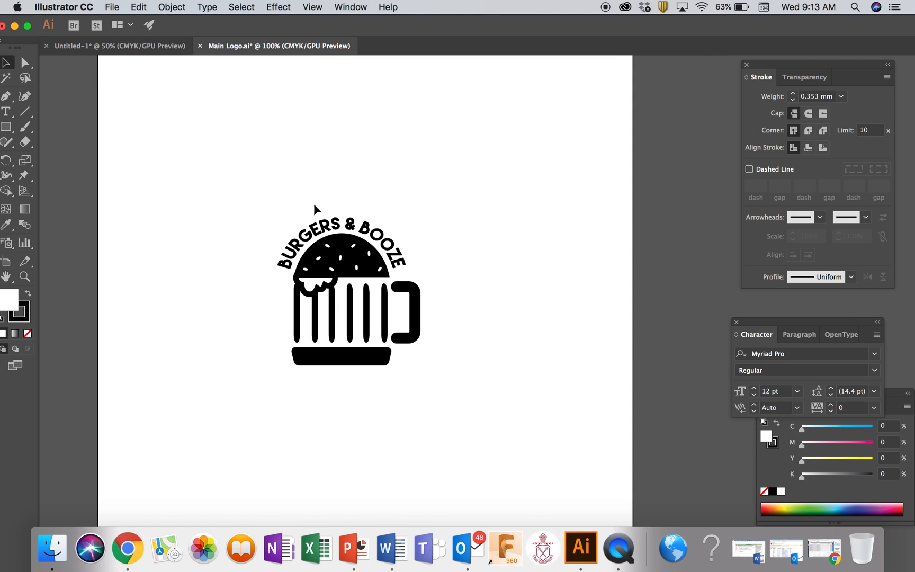
pyautogui.click(116, 8)
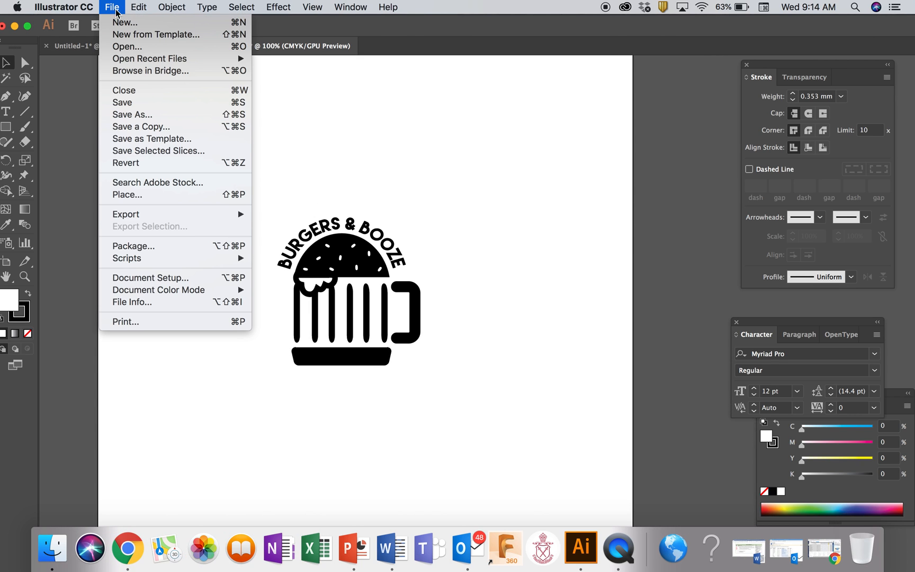
pyautogui.click(136, 276)
pyautogui.click(645, 476)
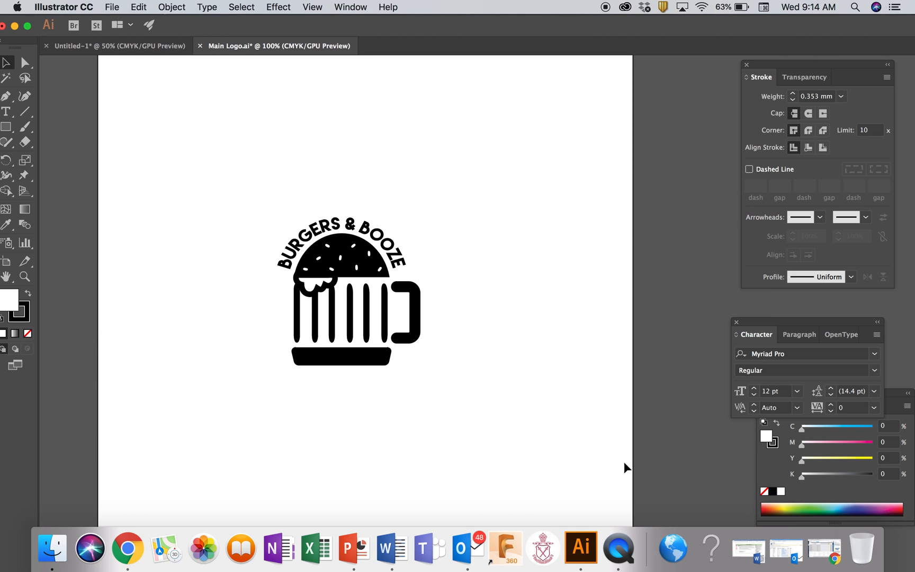
# Switch the document color mode from CMYK to RGB Color.
pyautogui.click(112, 7)
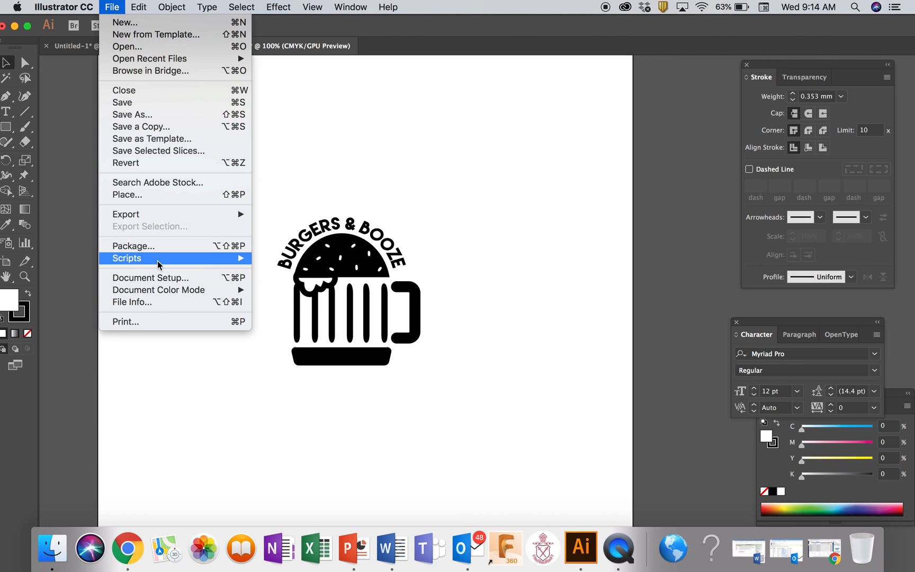
pyautogui.moveTo(164, 294)
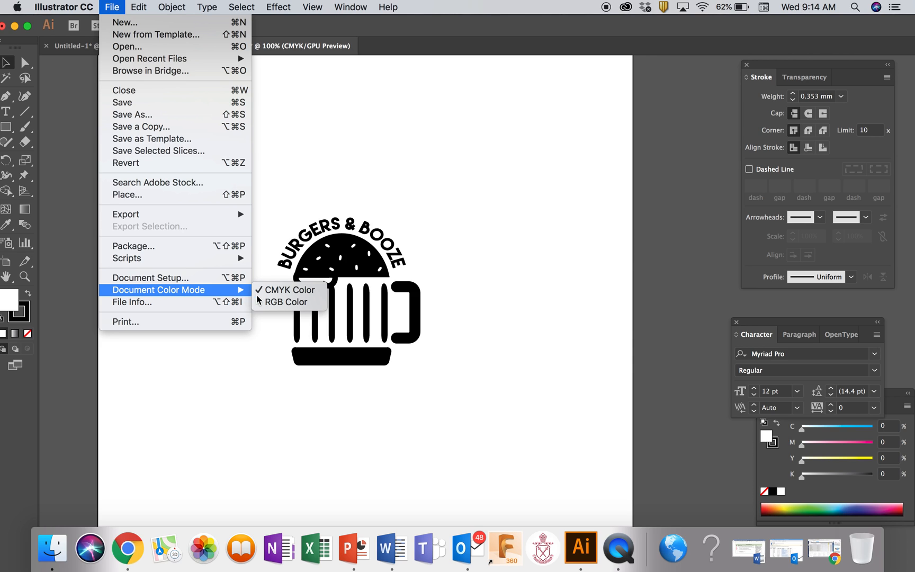
pyautogui.click(285, 302)
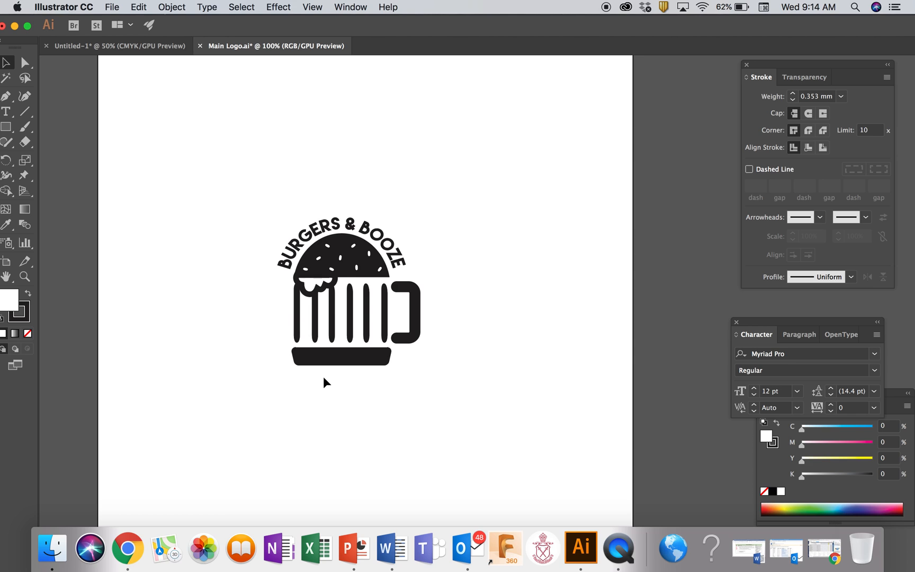
# Draw a rectangle enclosing the whole logo and send it to the back, behind the artwork.
pyautogui.click(6, 126)
pyautogui.moveTo(248, 170); pyautogui.dragTo(451, 406)
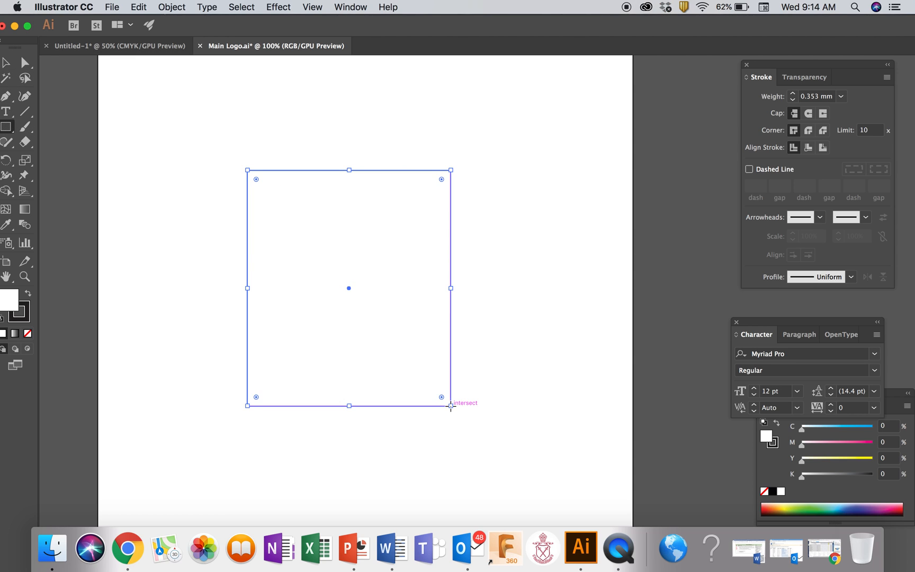
pyautogui.click(171, 7)
pyautogui.moveTo(170, 35)
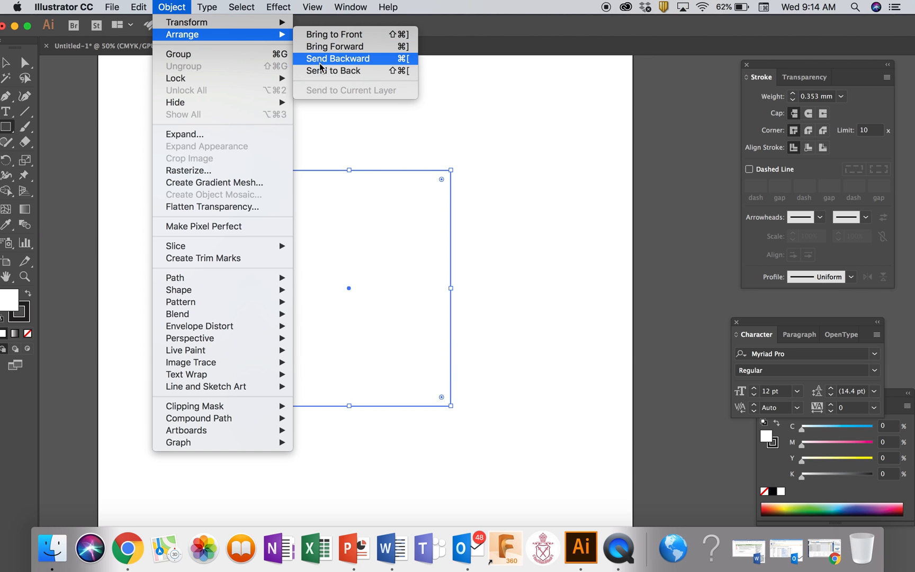
pyautogui.click(328, 69)
# Shift the rectangle slightly down so it frames the logo more evenly, and deselect it.
pyautogui.click(6, 63)
pyautogui.click(492, 192)
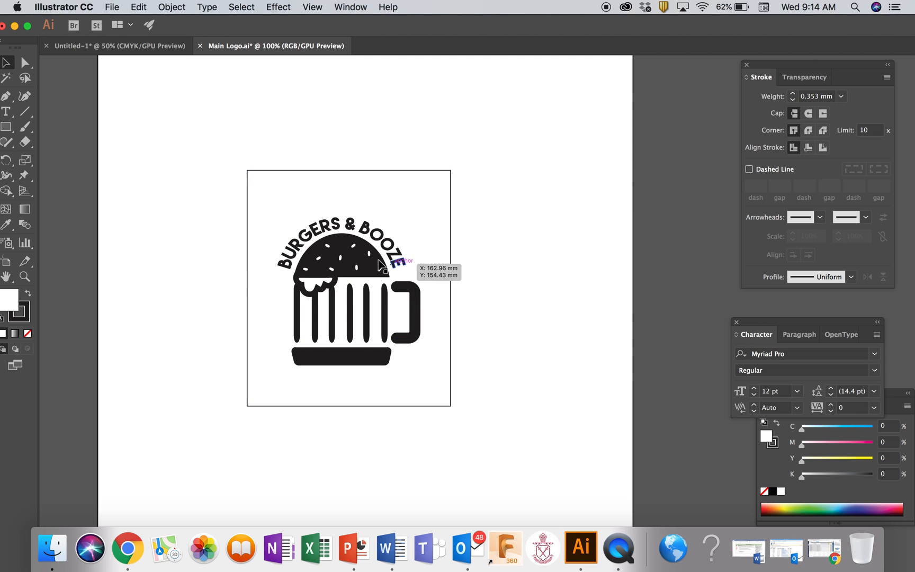
pyautogui.moveTo(421, 171)
pyautogui.mouseDown()
pyautogui.moveTo(412, 173)
pyautogui.moveTo(421, 174)
pyautogui.mouseUp()
pyautogui.click(533, 282)
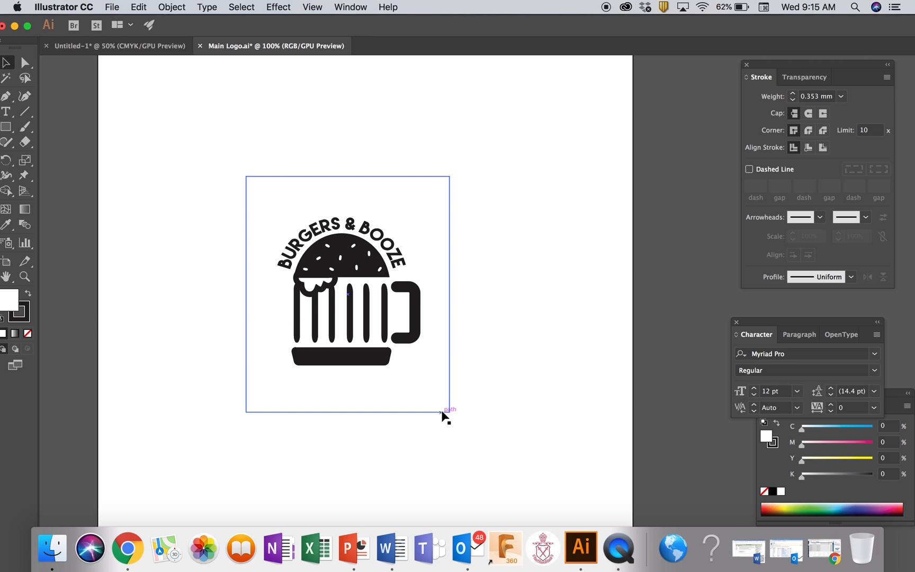
# Set the stroke color of the rectangle around the logo to the bright red F90349.
pyautogui.click(413, 411)
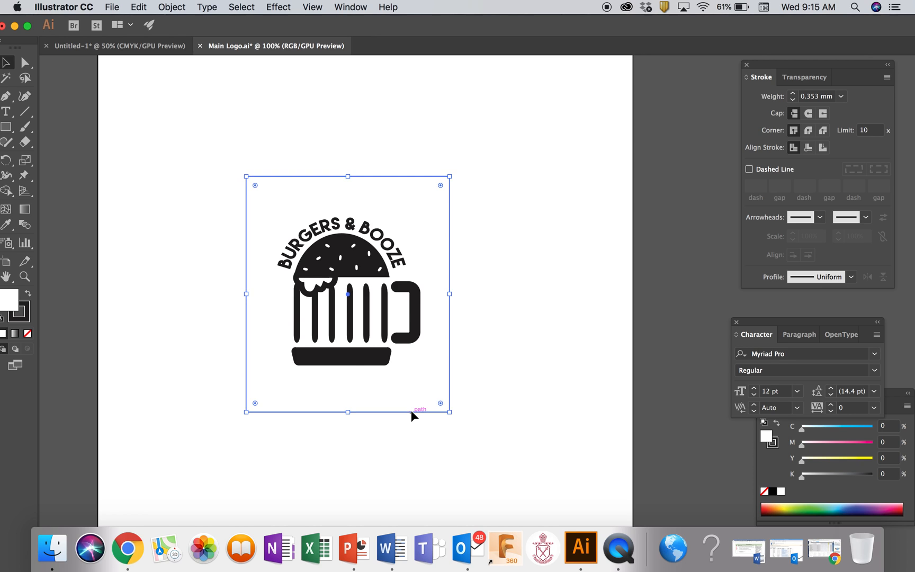
pyautogui.click(18, 315)
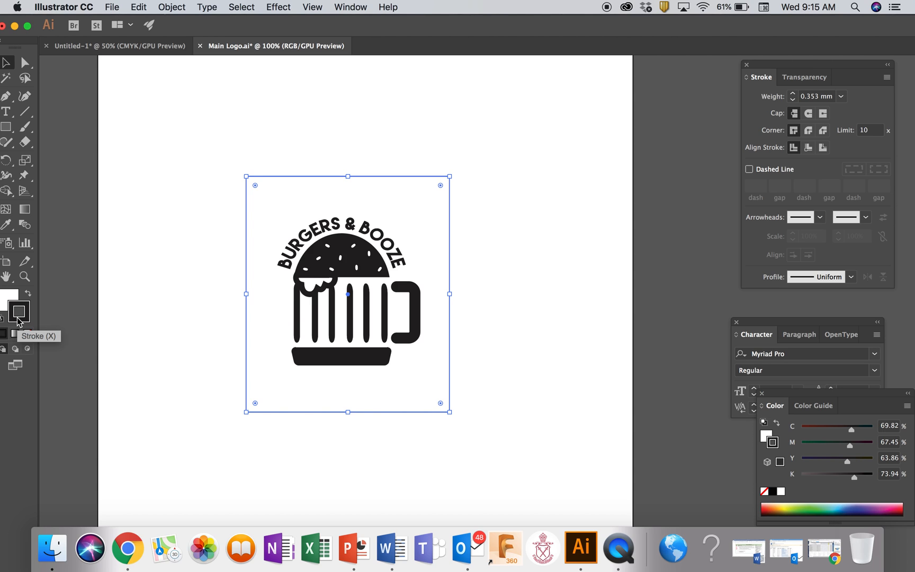
pyautogui.doubleClick(18, 315)
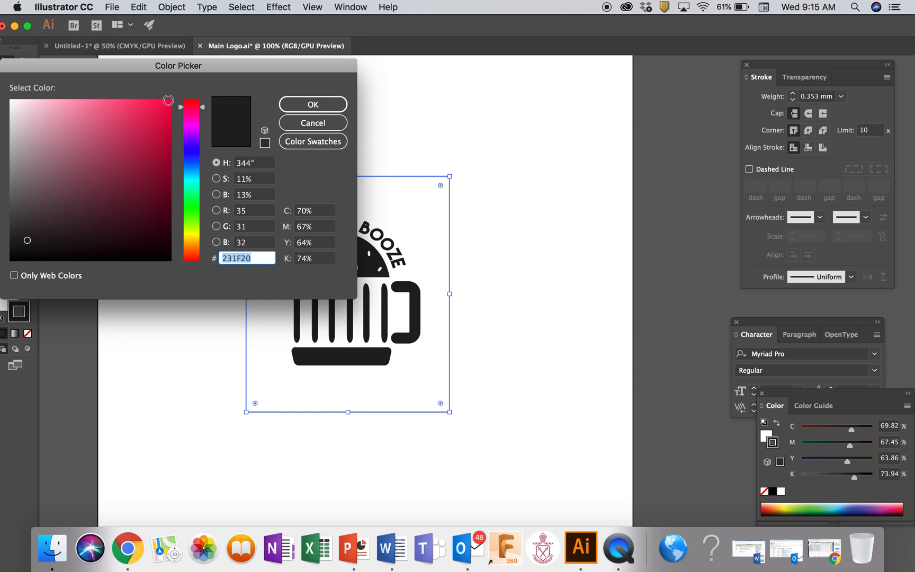
pyautogui.click(168, 101)
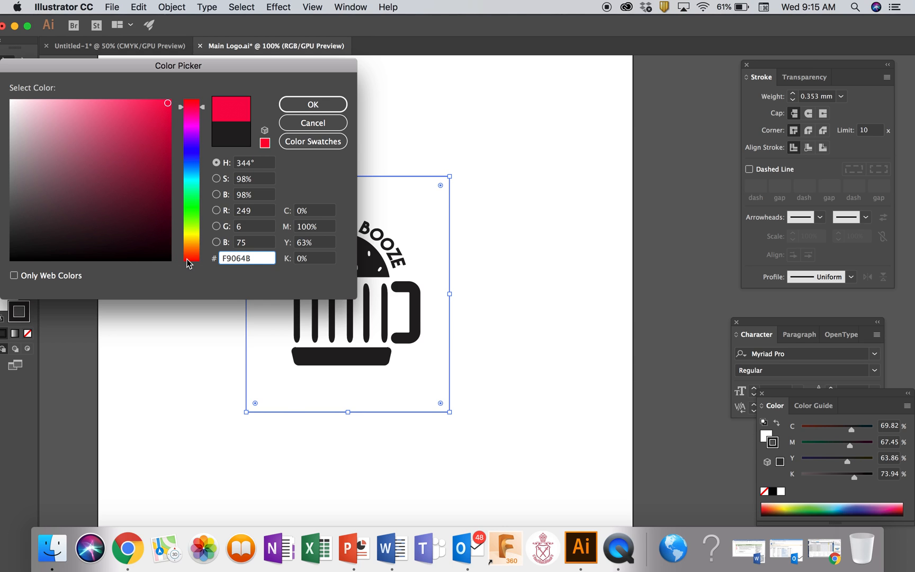
pyautogui.click(168, 103)
pyautogui.click(318, 104)
pyautogui.click(422, 105)
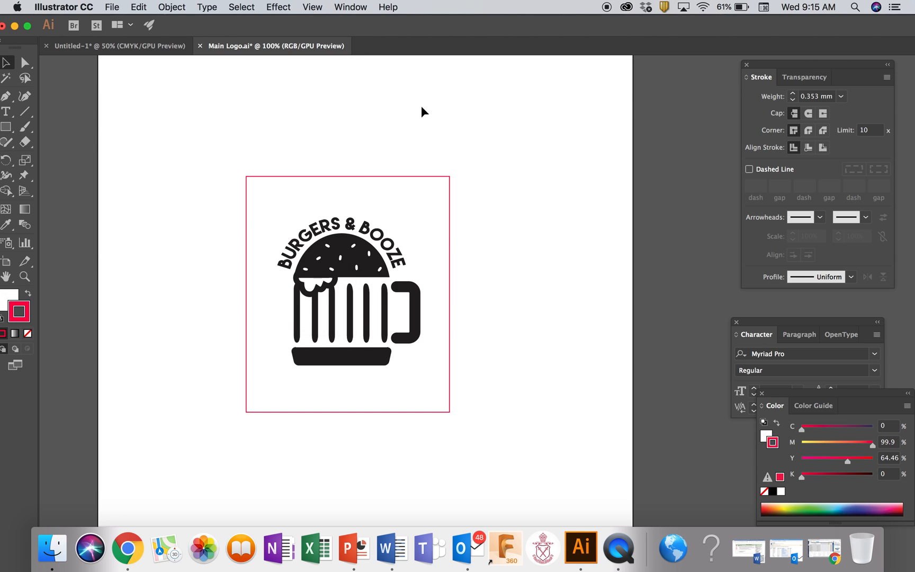
# Set the stroke color to pure red with RGB values 255, 0, 0.
pyautogui.doubleClick(25, 321)
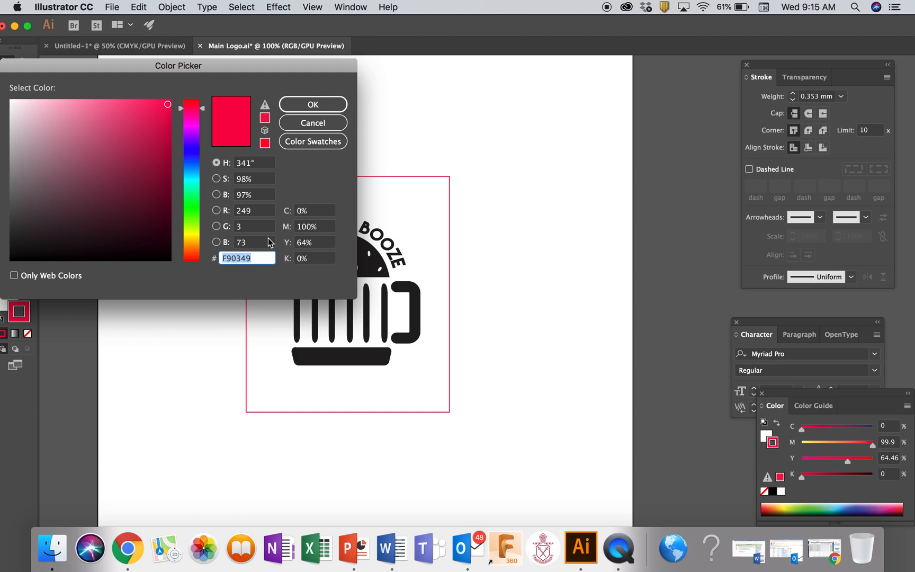
pyautogui.click(260, 210)
pyautogui.write('255')
pyautogui.press('Tab')
pyautogui.write('0')
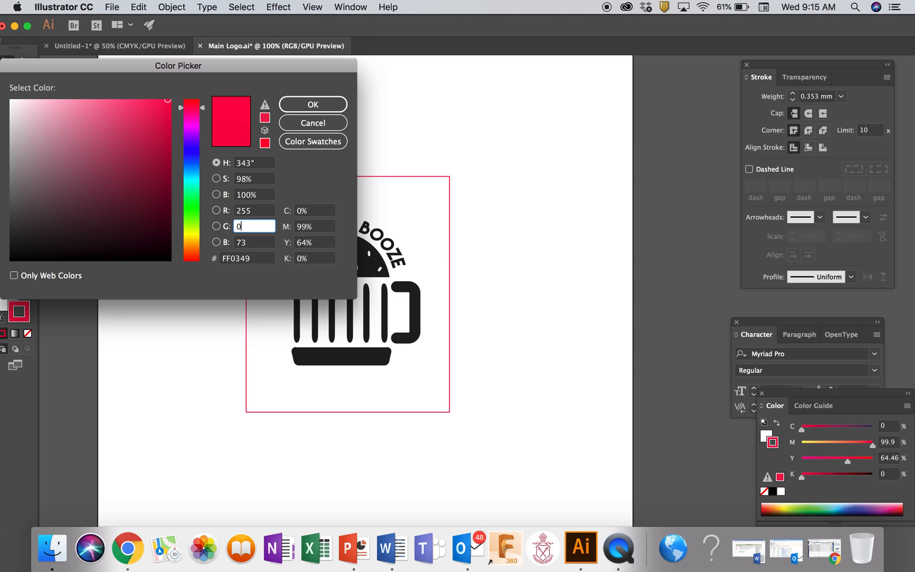
pyautogui.press('Tab')
pyautogui.write('0')
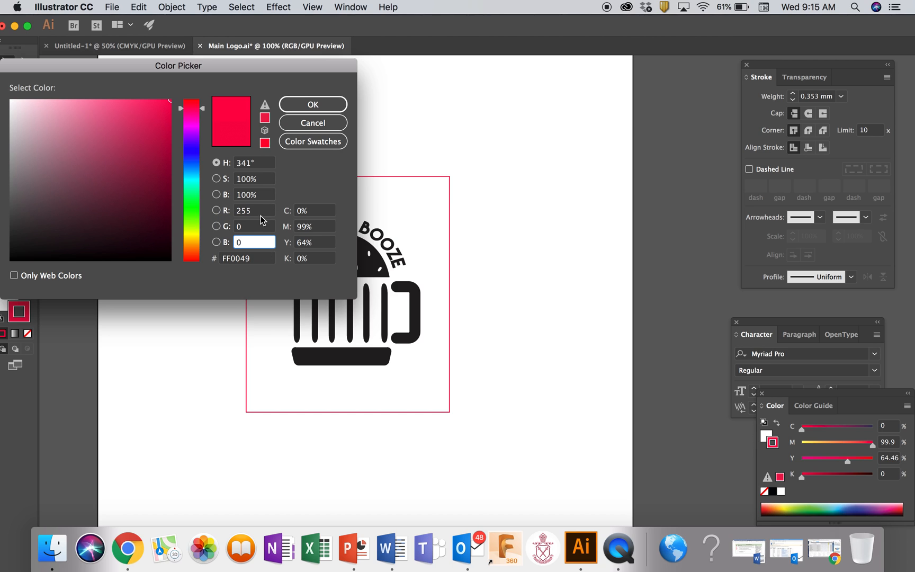
pyautogui.click(322, 105)
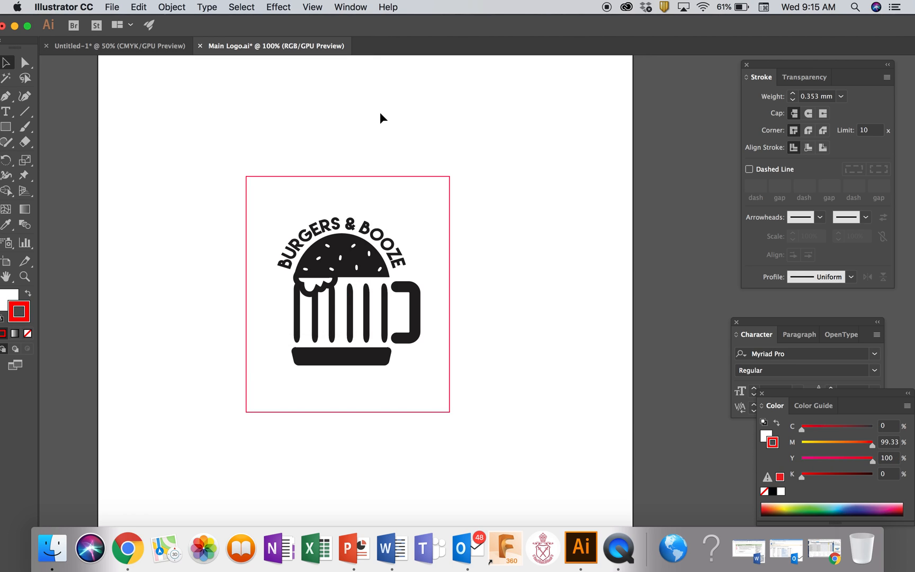
# Select the rectangle around the logo and change the stroke units preference to Points.
pyautogui.click(360, 176)
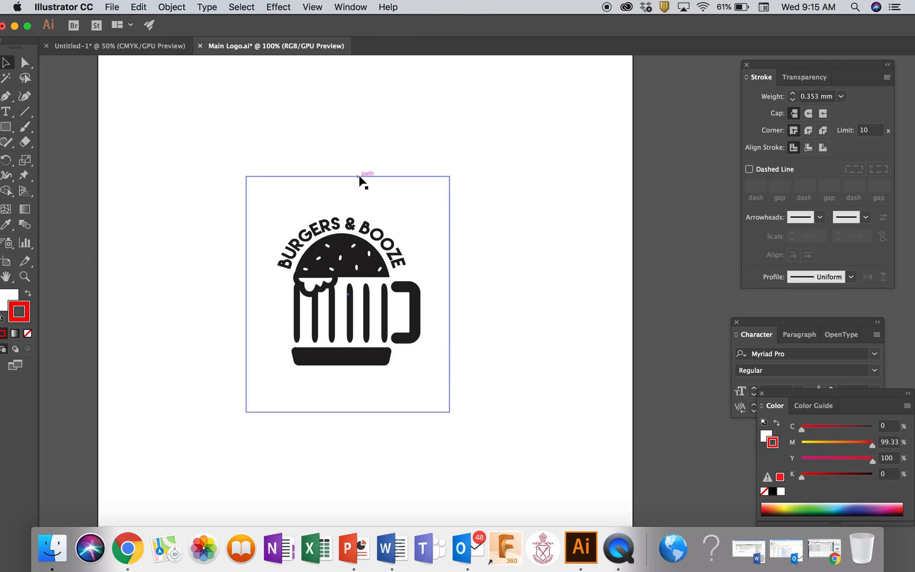
pyautogui.click(360, 177)
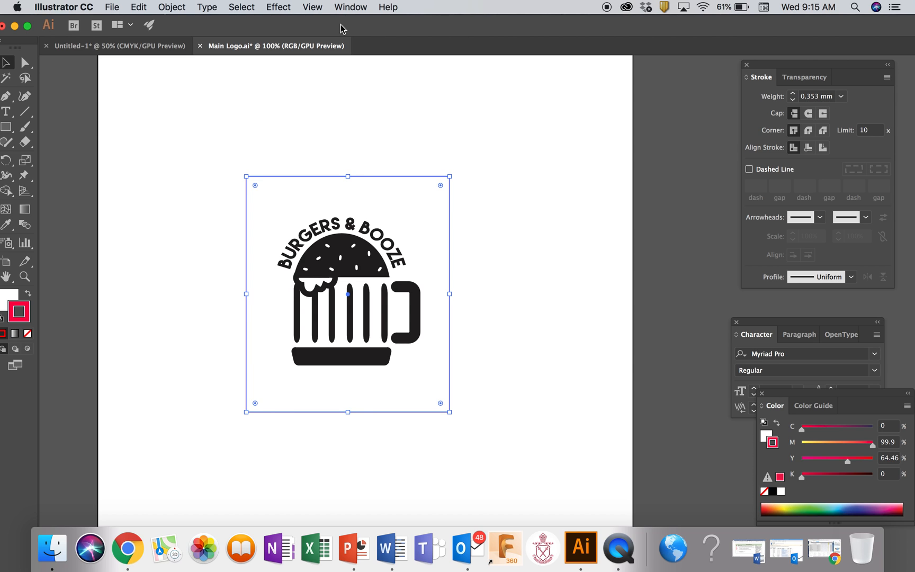
pyautogui.click(104, 7)
pyautogui.moveTo(64, 7)
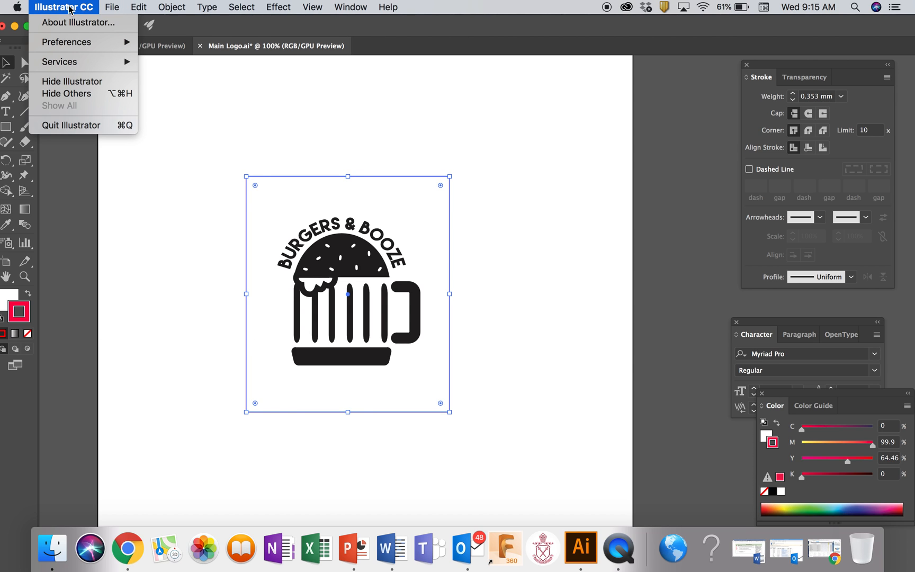
pyautogui.moveTo(79, 42)
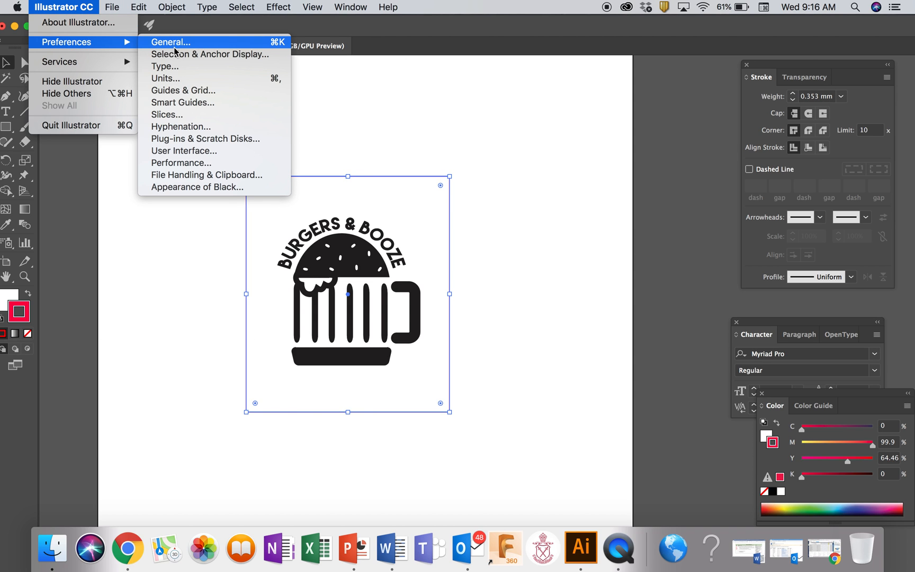
pyautogui.click(174, 81)
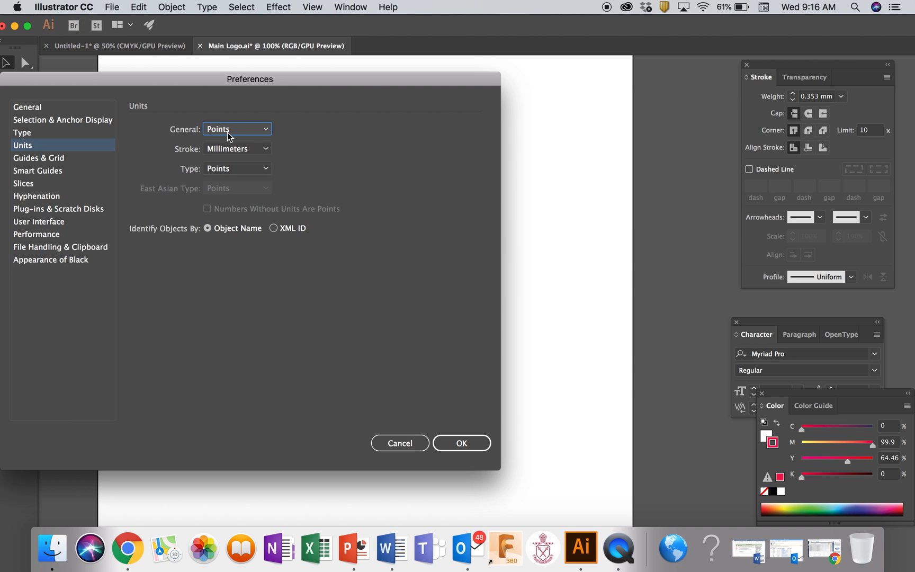
pyautogui.click(229, 149)
pyautogui.click(228, 161)
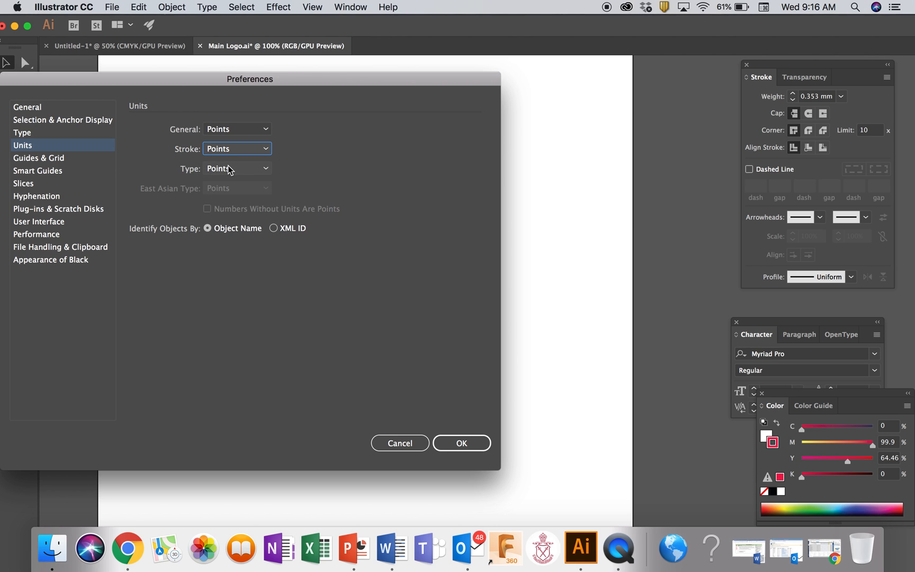
pyautogui.click(461, 447)
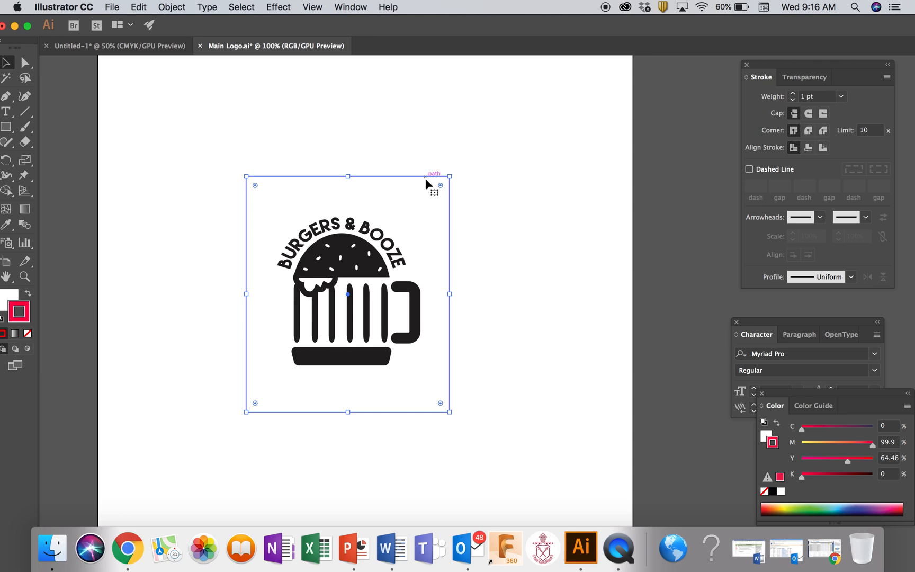
# Set the rectangle's stroke weight to 0.01 pt and deselect it.
pyautogui.click(820, 97)
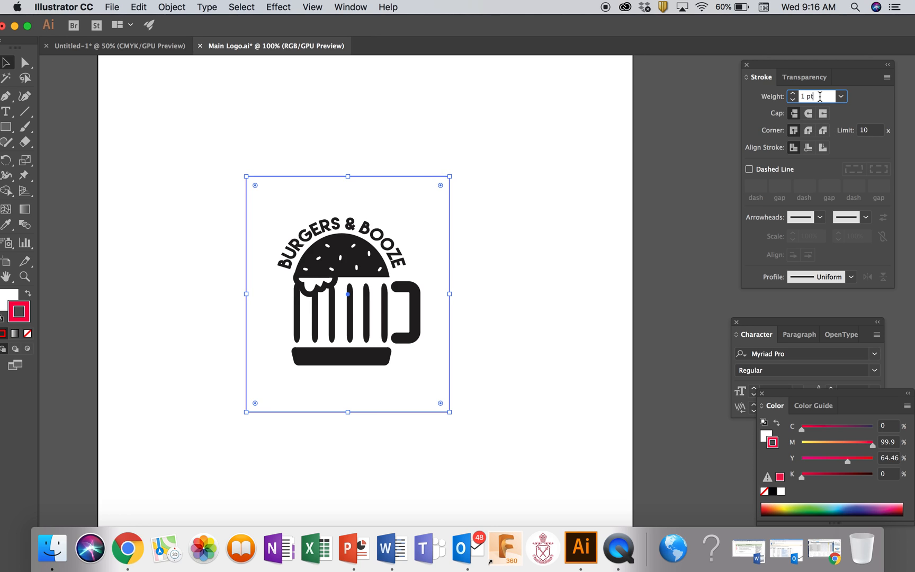
pyautogui.press('BackSpace')
pyautogui.press('BackSpace')
pyautogui.press('BackSpace')
pyautogui.press('BackSpace')
pyautogui.write('0.01pt')
pyautogui.press('Return')
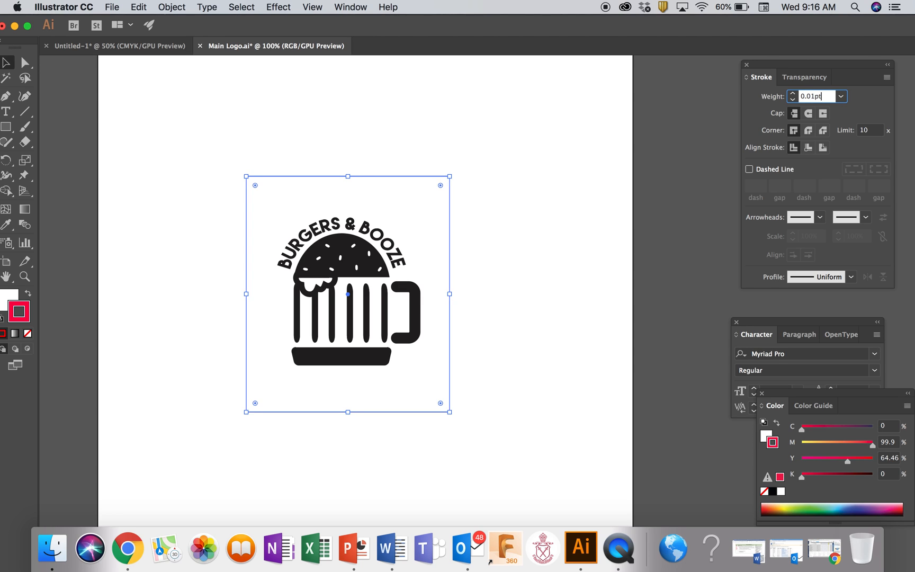
pyautogui.click(137, 106)
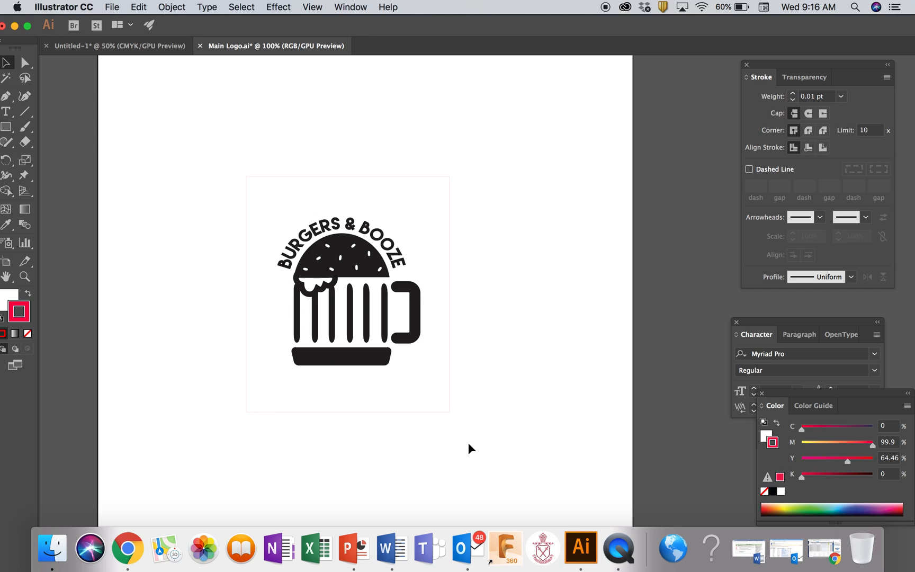
# Move the logo together with its surrounding rectangle to the upper-left area of the artboard.
pyautogui.click(345, 343)
pyautogui.press('super+minus')
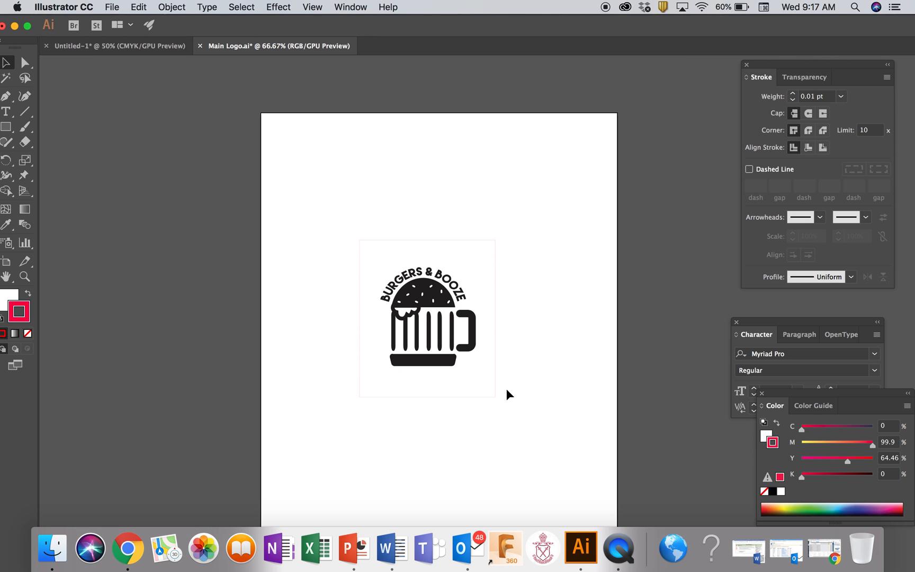
pyautogui.moveTo(312, 188); pyautogui.dragTo(609, 464)
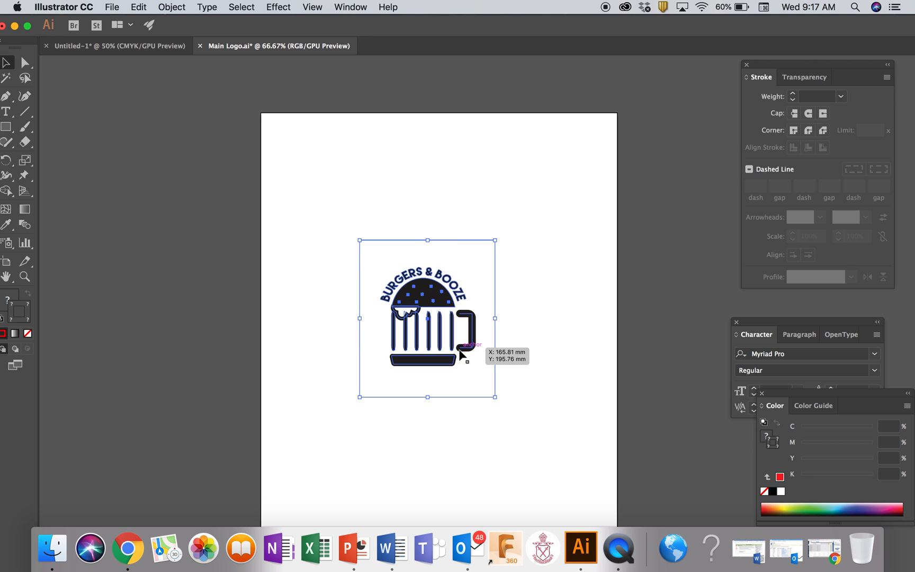
pyautogui.moveTo(423, 284); pyautogui.dragTo(338, 165)
pyautogui.click(439, 237)
# Duplicate the logo with its rectangle and place the copy below the original on the artboard.
pyautogui.moveTo(221, 88); pyautogui.dragTo(501, 344)
pyautogui.press('super+c')
pyautogui.press('super+v')
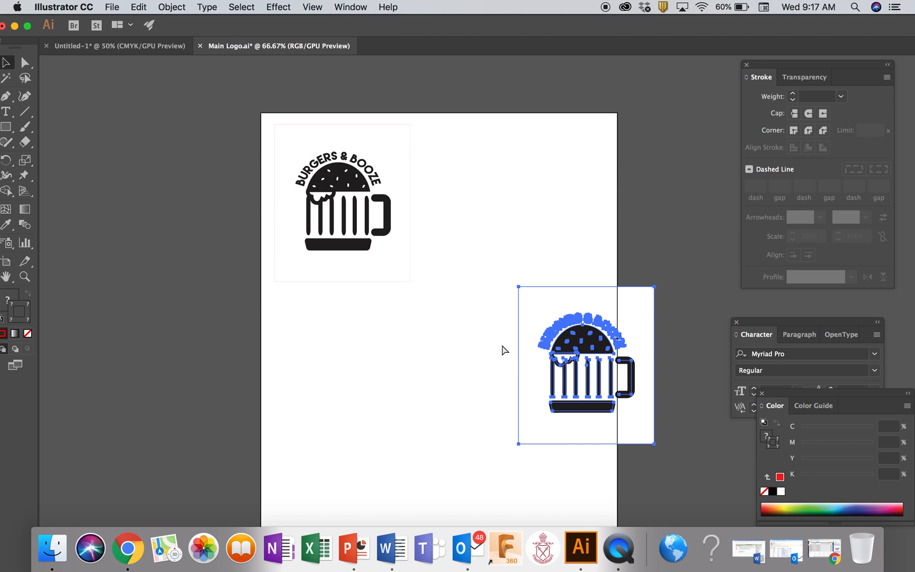
pyautogui.moveTo(600, 339); pyautogui.dragTo(367, 376)
# Delete the rectangle around the copied logo, keeping the logo artwork.
pyautogui.press('super+equal')
pyautogui.press('super+equal')
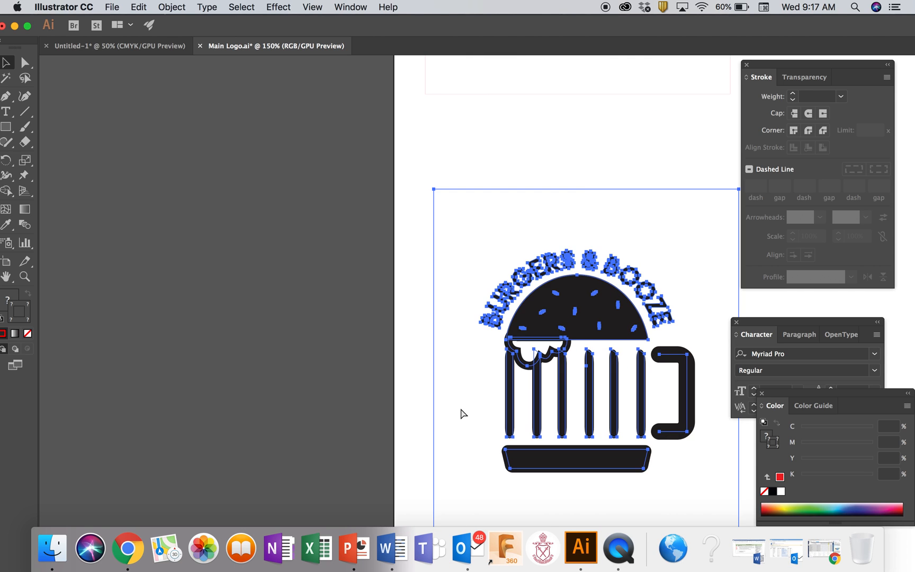
pyautogui.hscroll(4, 461, 409)
pyautogui.scroll(-3, 461, 409)
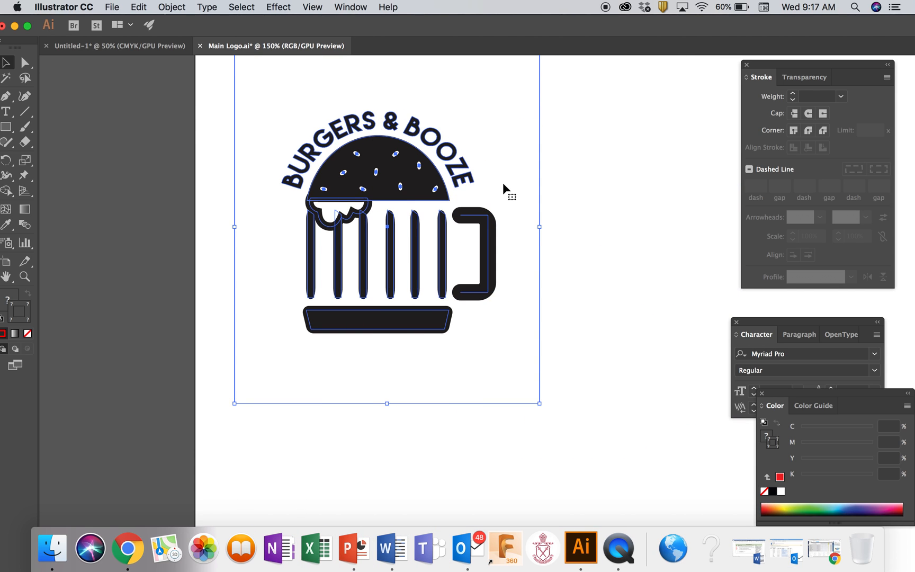
pyautogui.click(559, 241)
pyautogui.click(539, 253)
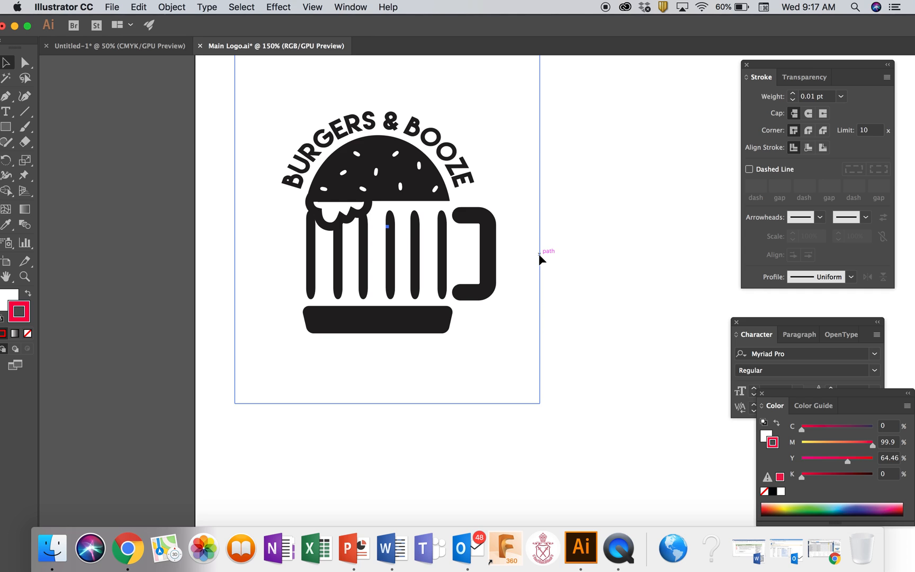
pyautogui.press('Delete')
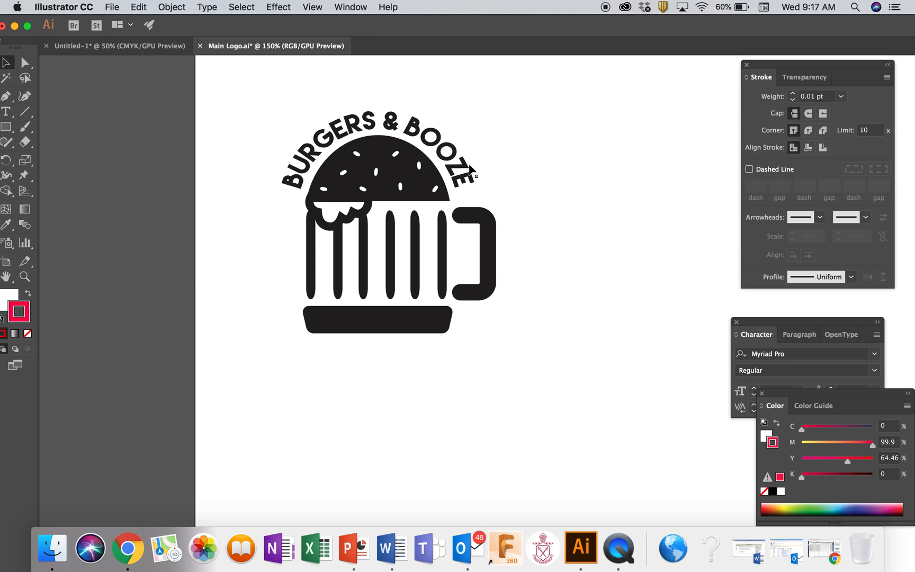
# Ungroup the copied logo and remove the fill from the mug's base shape.
pyautogui.click(391, 322)
pyautogui.rightClick(391, 322)
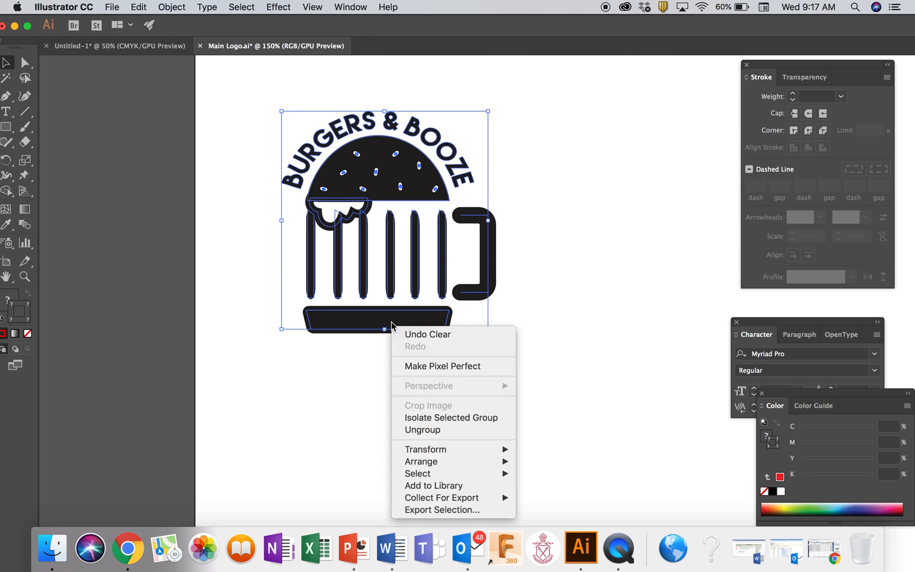
pyautogui.click(431, 429)
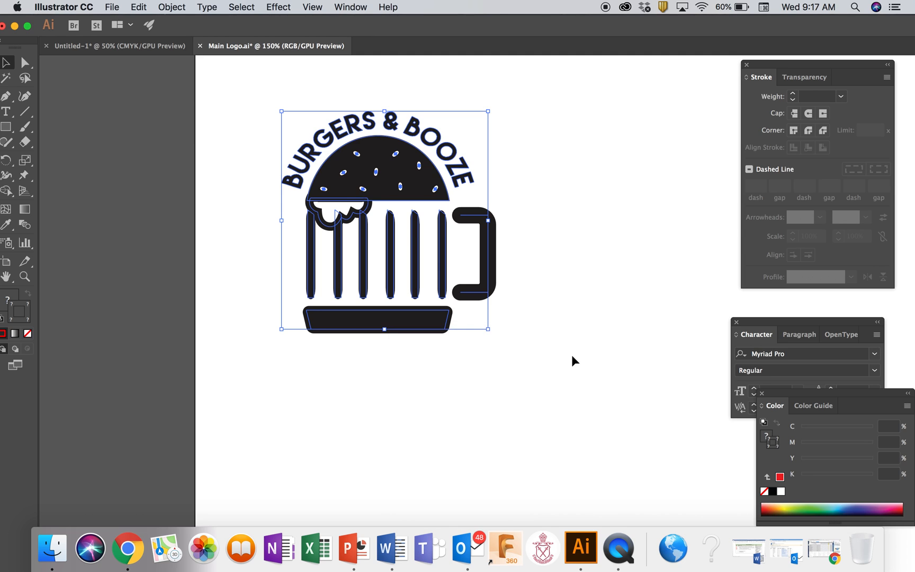
pyautogui.click(454, 329)
pyautogui.click(453, 326)
pyautogui.click(8, 301)
pyautogui.click(28, 333)
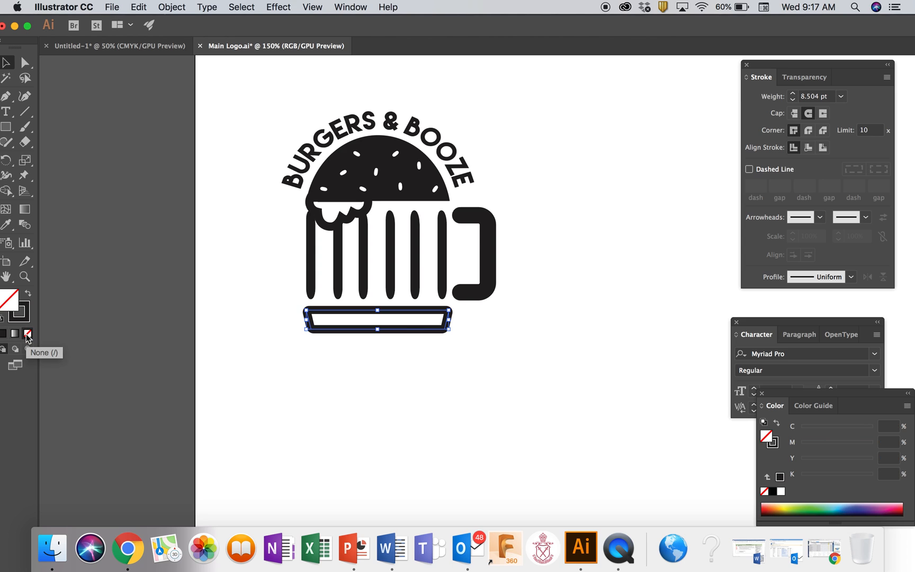
# Set the stroke color of the mug's base to pure red with RGB values 255, 0, 0.
pyautogui.click(25, 317)
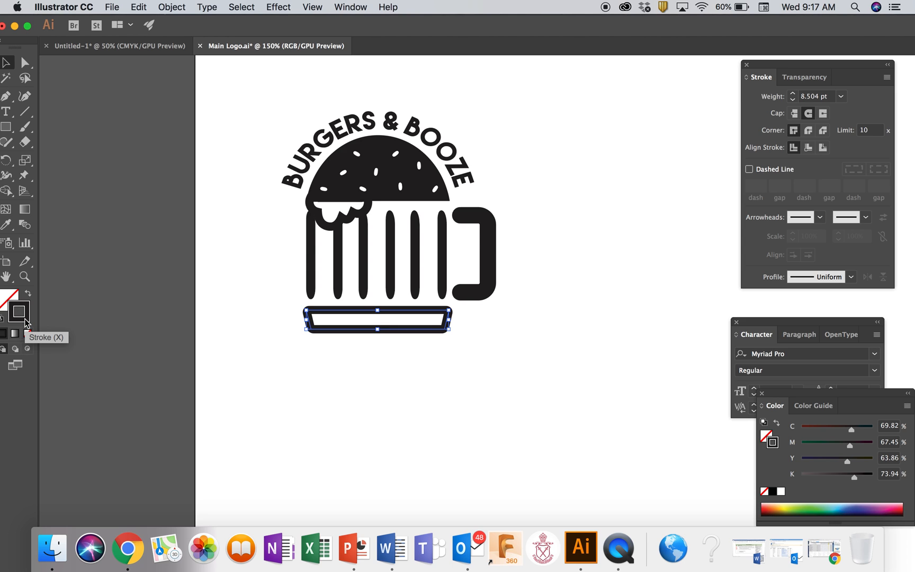
pyautogui.doubleClick(26, 323)
pyautogui.moveTo(176, 98); pyautogui.dragTo(168, 103)
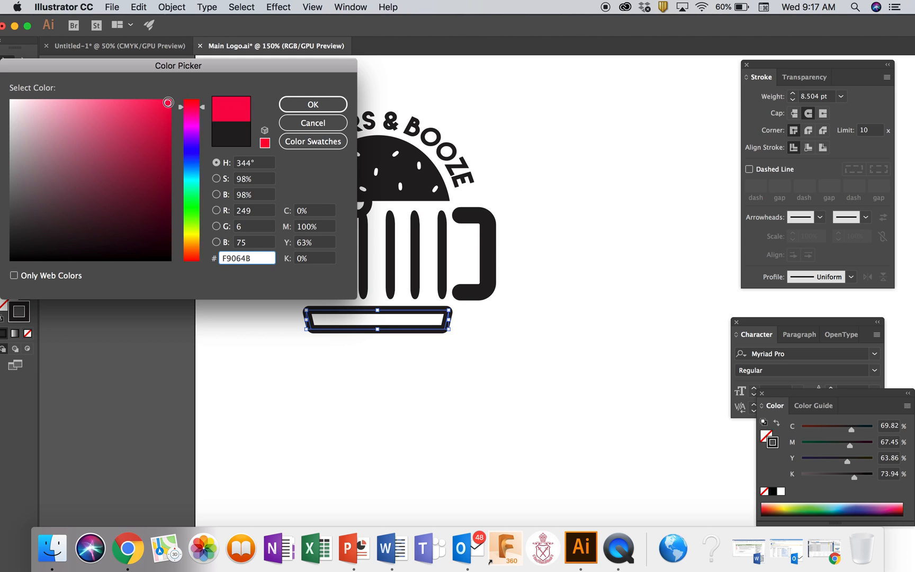
pyautogui.click(259, 212)
pyautogui.write('2')
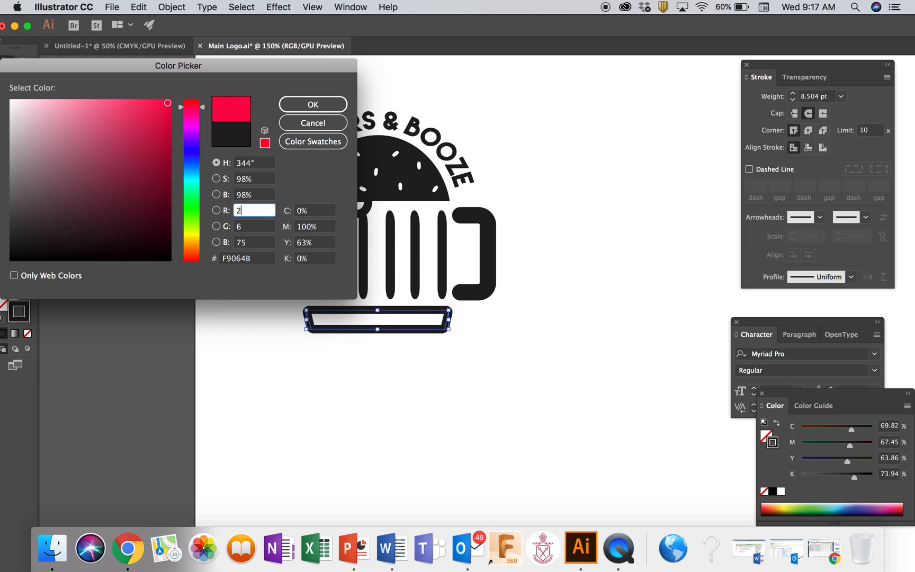
pyautogui.write('55')
pyautogui.press('Tab')
pyautogui.write('0')
pyautogui.press('Tab')
pyautogui.write('0')
pyautogui.click(313, 105)
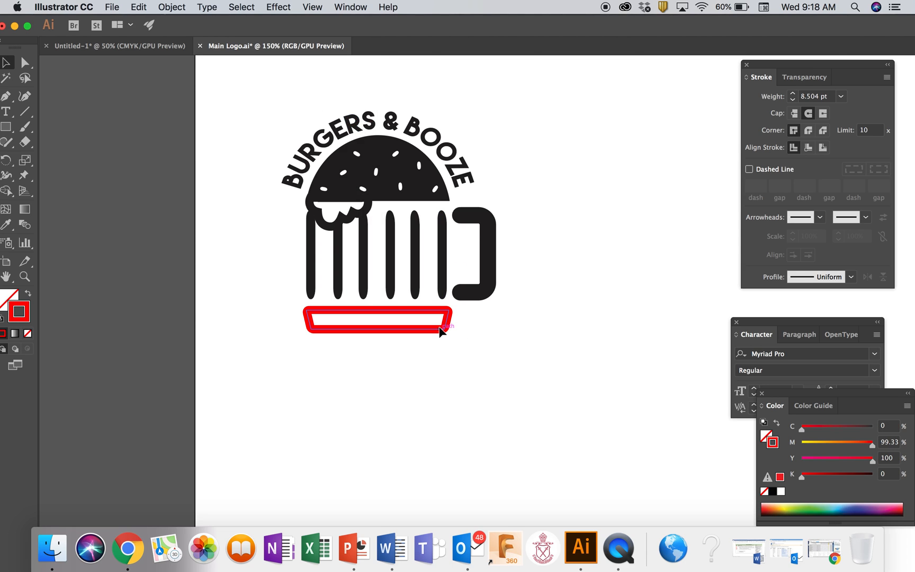
# Set the stroke weight of the mug's base to 0.01 pt and deselect it.
pyautogui.click(818, 97)
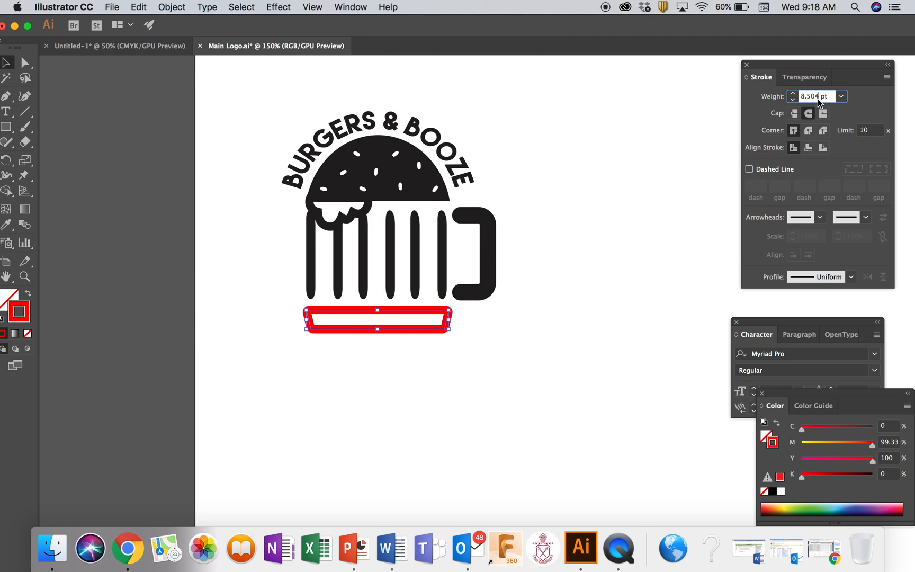
pyautogui.write('0.01')
pyautogui.press('Return')
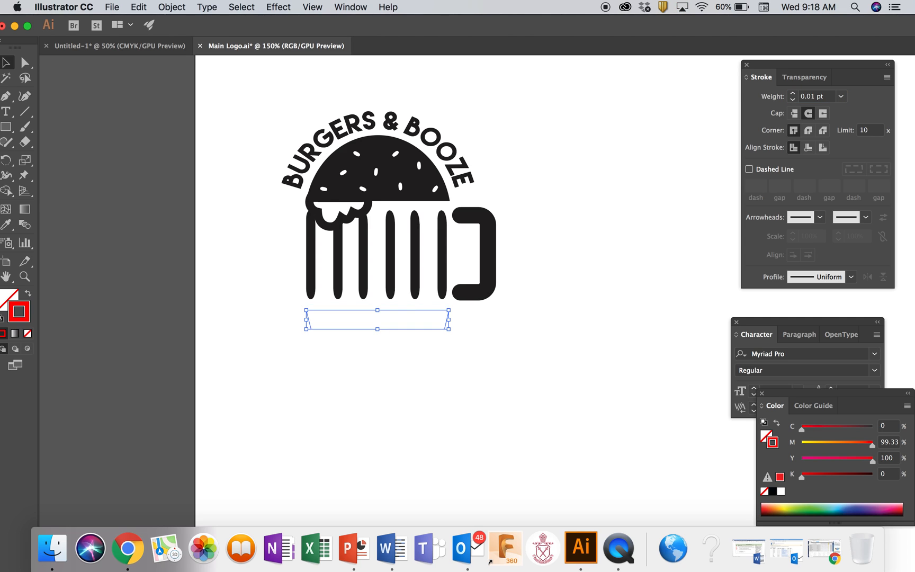
pyautogui.click(345, 453)
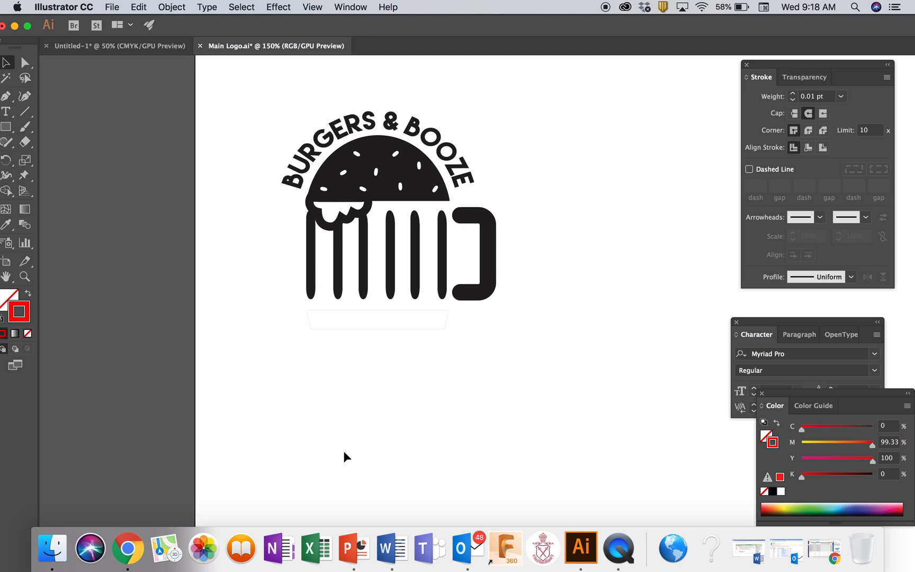
# Copy the base's unfilled red 0.01 pt outline style onto the six vertical mug bars with the Eyedropper.
pyautogui.moveTo(295, 257); pyautogui.dragTo(453, 278)
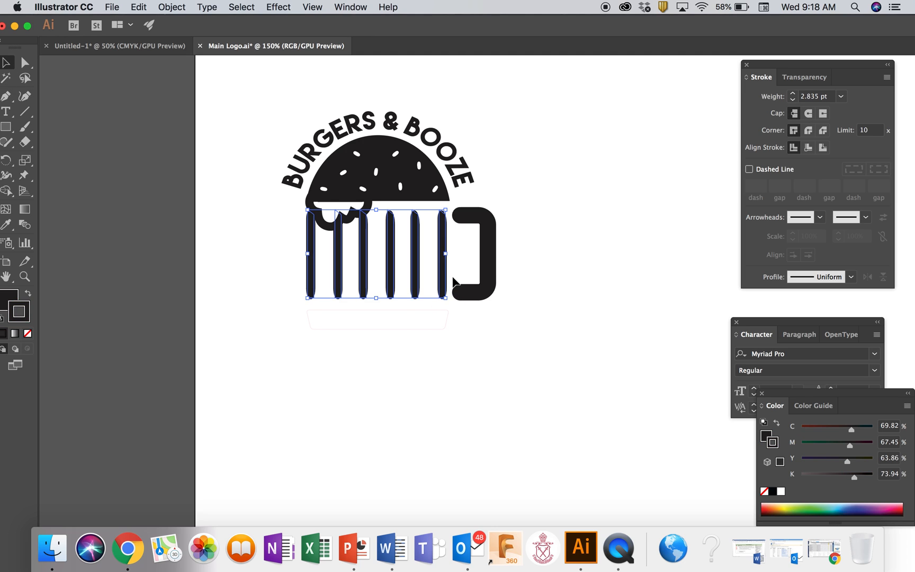
pyautogui.click(7, 226)
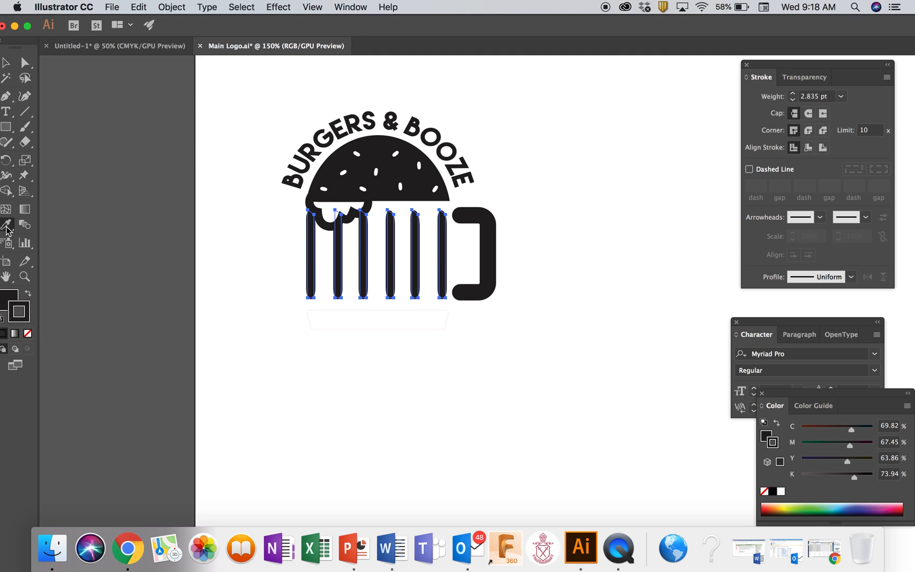
pyautogui.click(437, 328)
pyautogui.press('v')
pyautogui.click(388, 482)
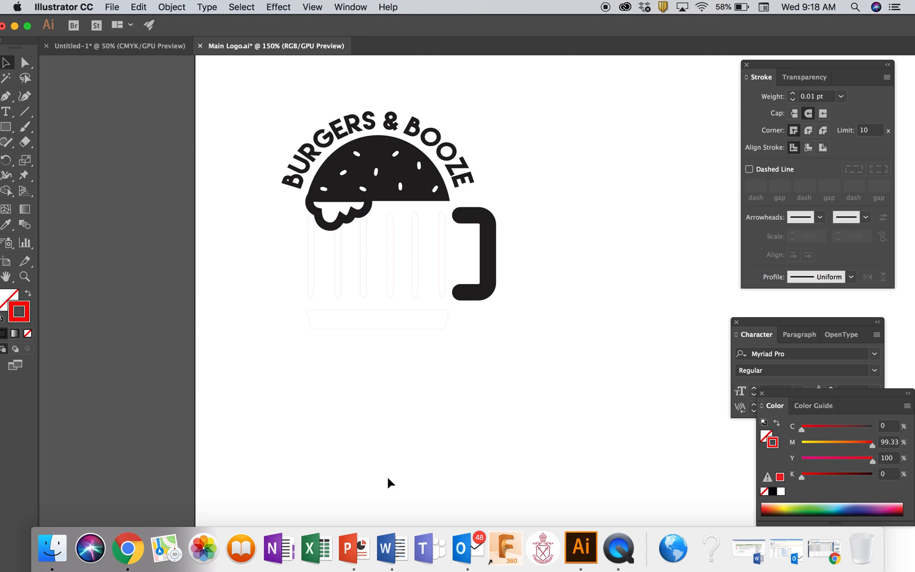
# Apply the base's red hairline style to the mug handle with the Eyedropper and deselect it.
pyautogui.click(483, 291)
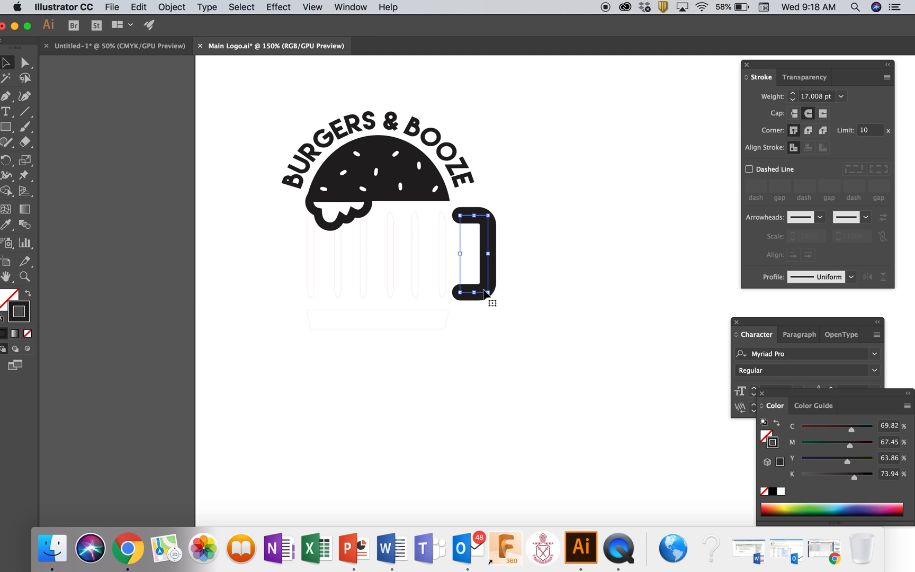
pyautogui.click(7, 224)
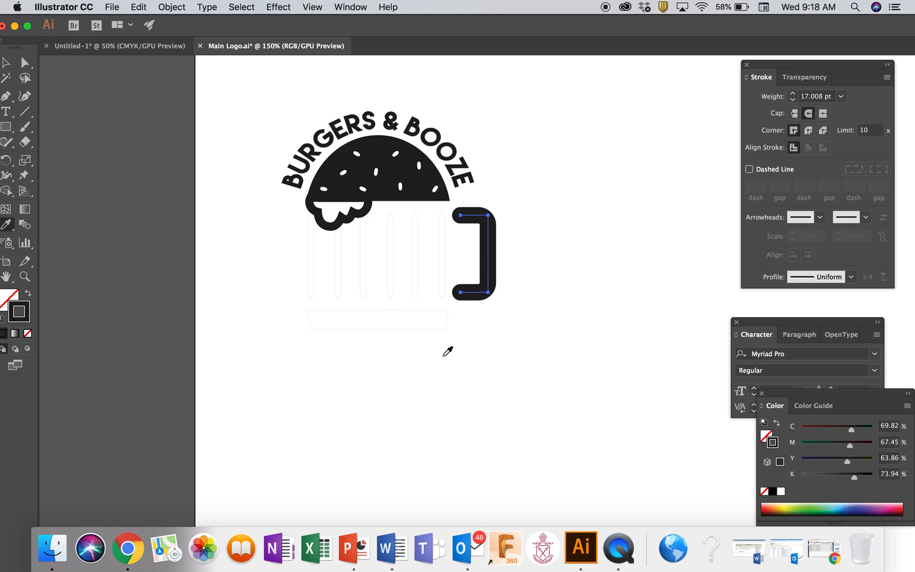
pyautogui.click(426, 312)
pyautogui.click(6, 66)
pyautogui.click(205, 140)
# Apply the base's red hairline style to the dripping foam shape under the bun with the Eyedropper.
pyautogui.click(371, 215)
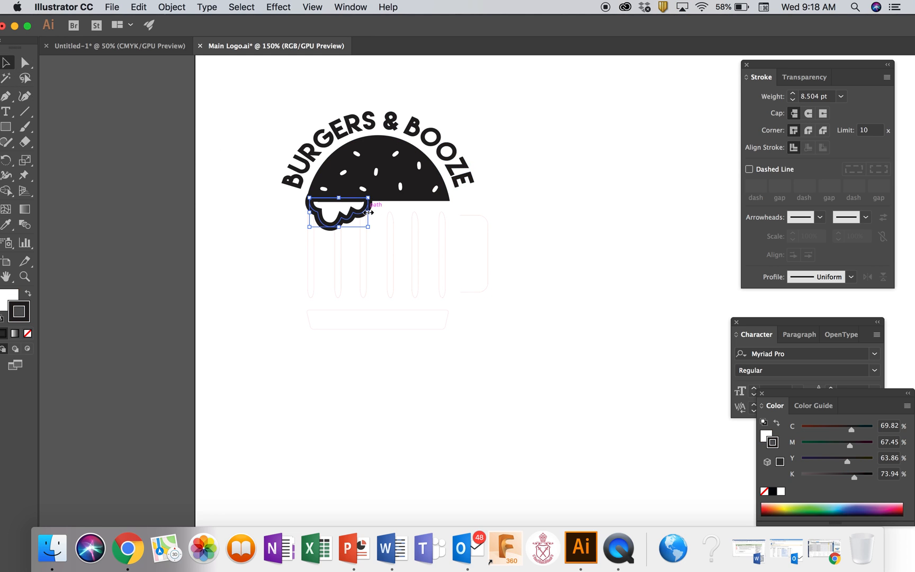
pyautogui.click(5, 227)
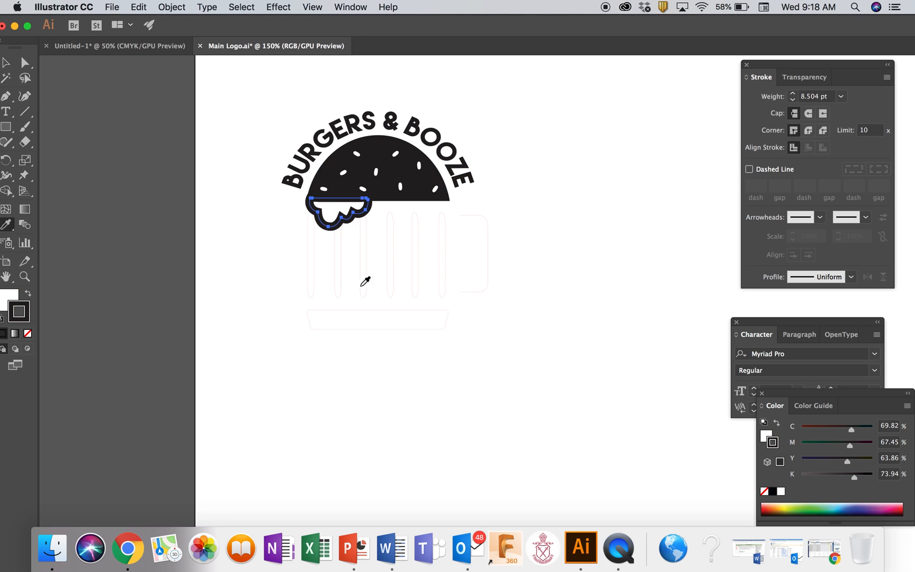
pyautogui.click(375, 312)
pyautogui.click(6, 63)
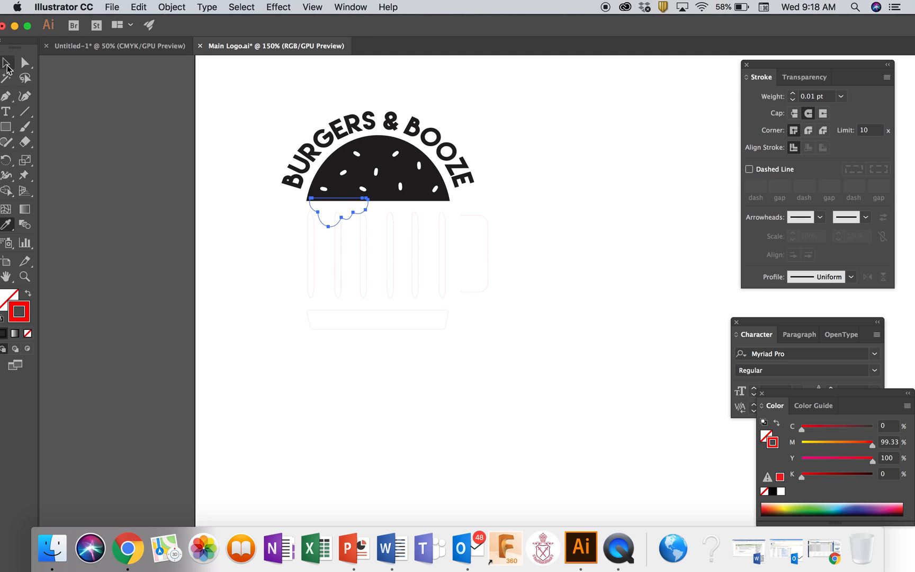
pyautogui.click(127, 144)
# Give the burger bun the same unfilled red 0.01 pt outline by sampling an already converted shape.
pyautogui.click(405, 183)
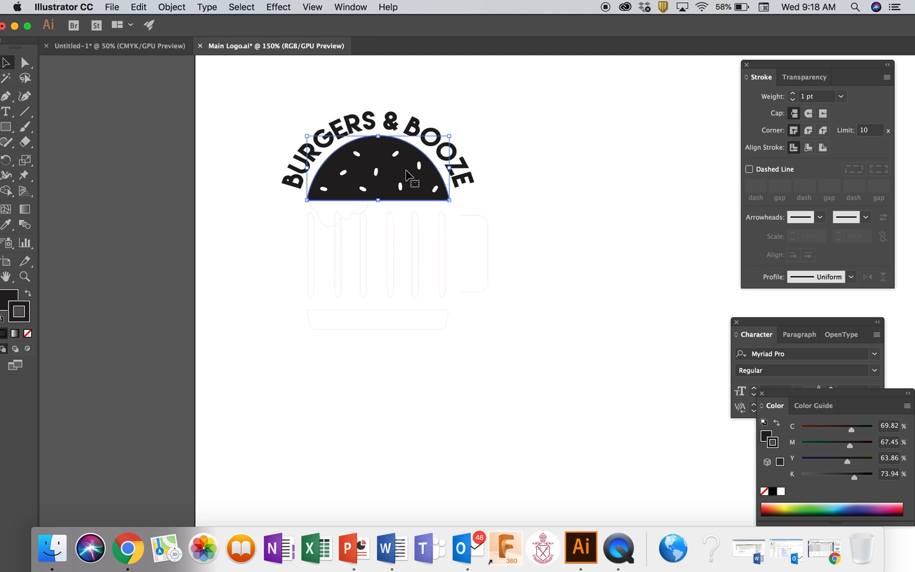
pyautogui.click(7, 225)
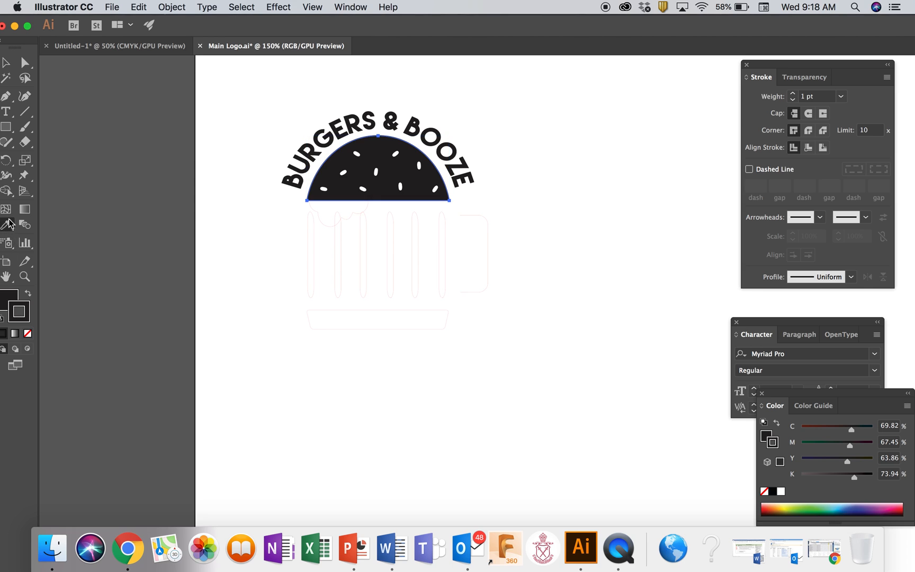
pyautogui.click(341, 233)
pyautogui.click(6, 62)
pyautogui.click(169, 209)
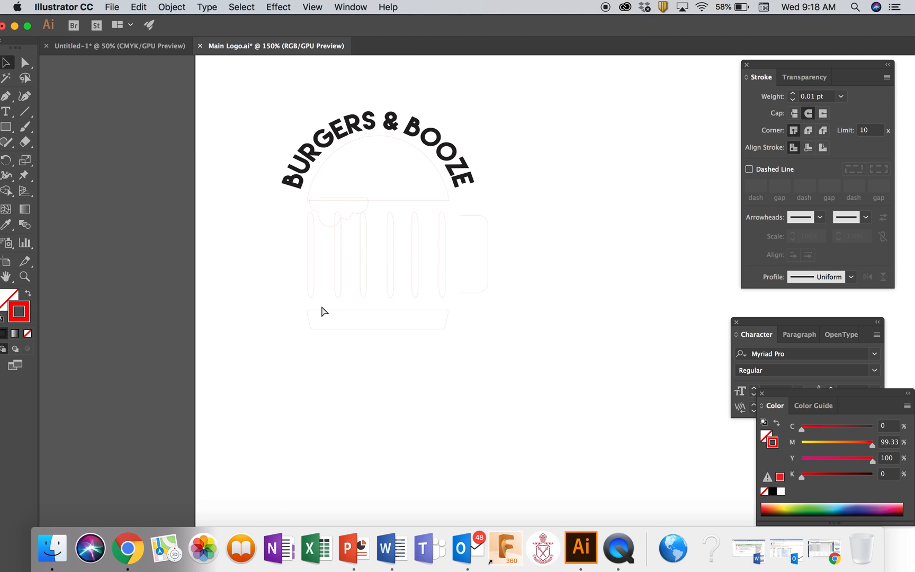
# Swap the fill and stroke of the curved BURGERS & BOOZE lettering so only its outlines are drawn.
pyautogui.press('super+equal')
pyautogui.hscroll(-8, 321, 305)
pyautogui.scroll(5, 321, 305)
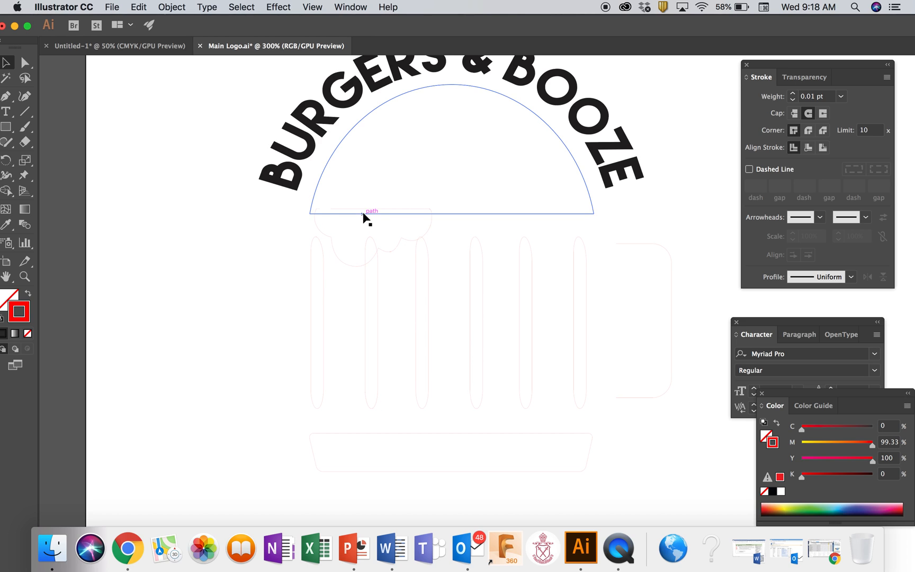
pyautogui.scroll(3, 145, 207)
pyautogui.hscroll(2, 145, 207)
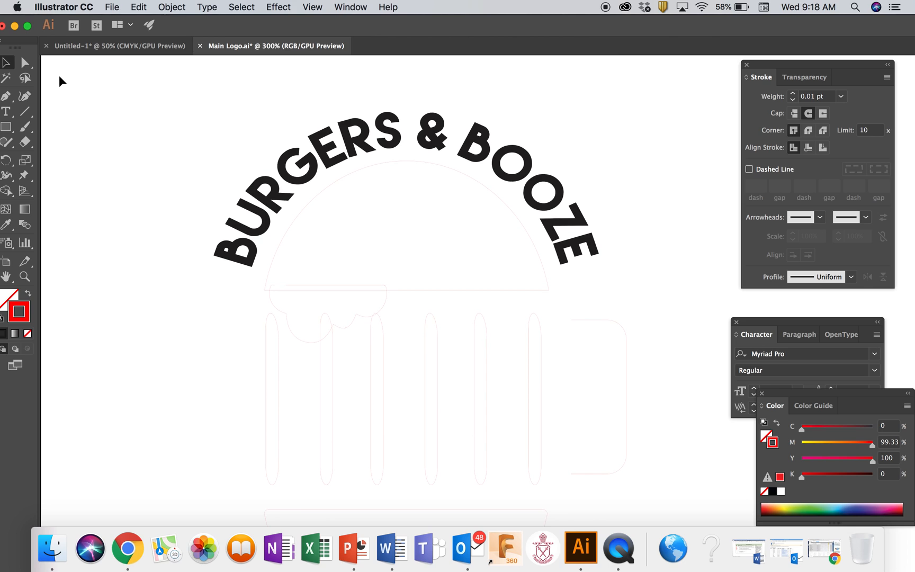
pyautogui.click(7, 63)
pyautogui.click(350, 140)
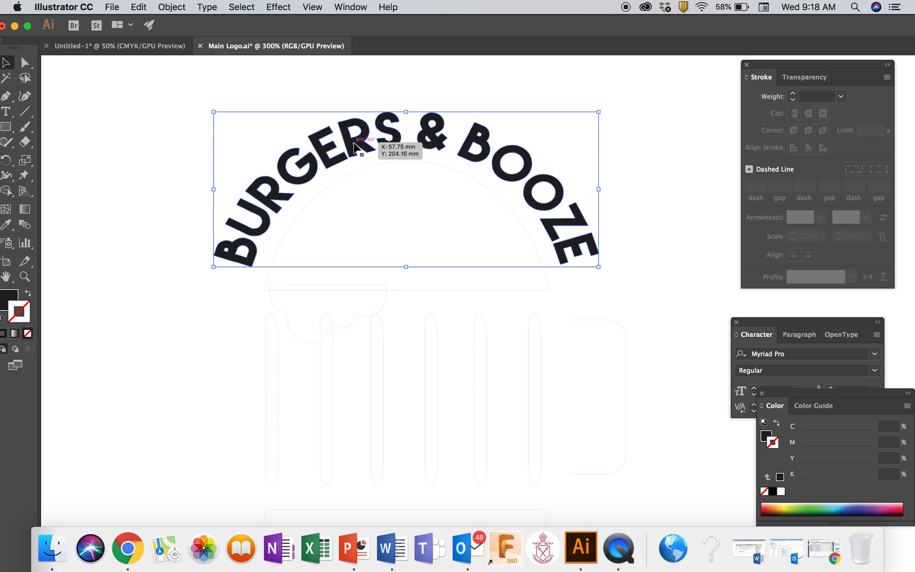
pyautogui.click(29, 295)
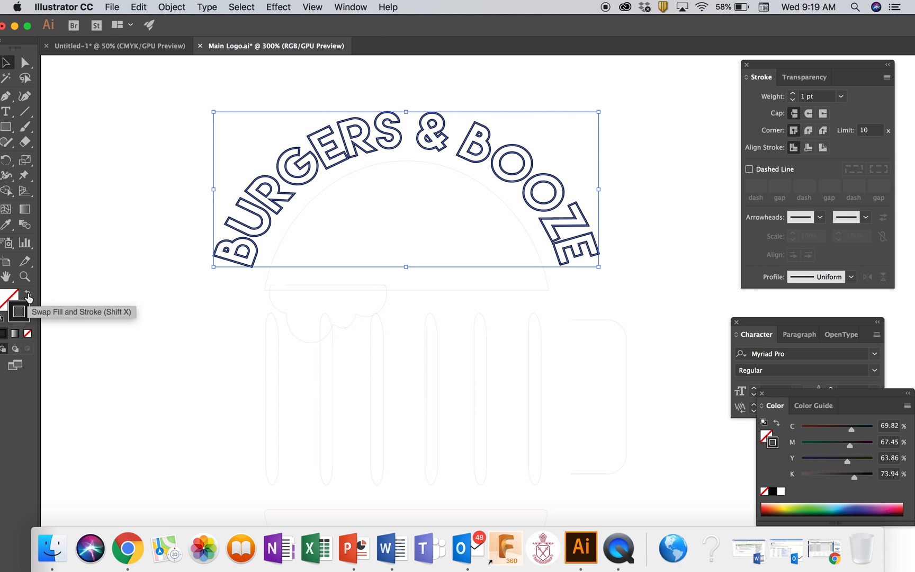
# Match the BURGERS & BOOZE lettering to the mug bars' red 0.01 pt stroke with the Eyedropper and deselect it.
pyautogui.click(7, 225)
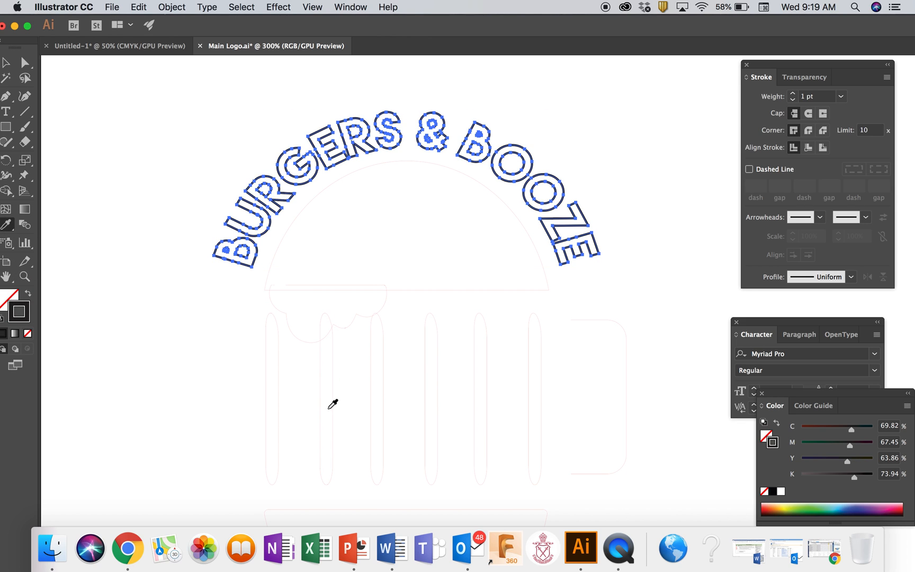
pyautogui.click(278, 397)
pyautogui.click(5, 67)
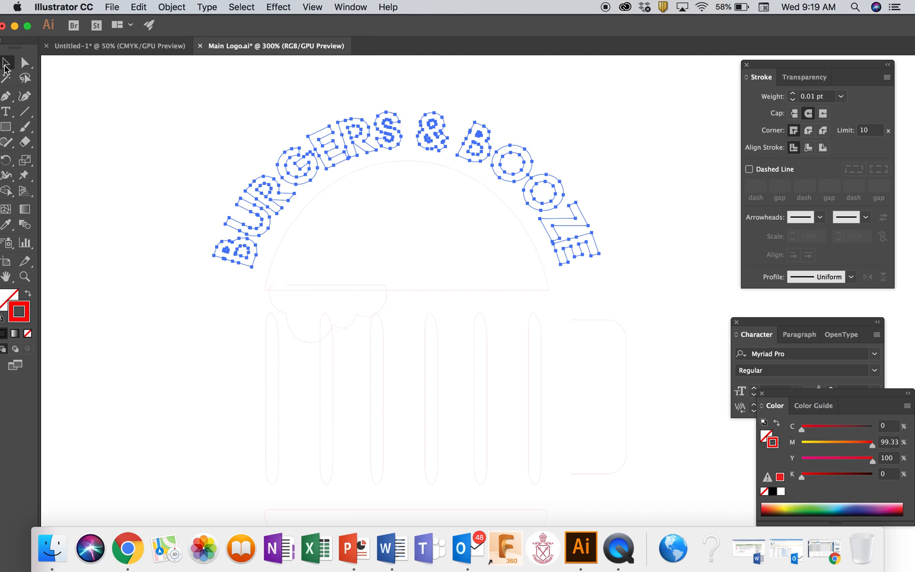
pyautogui.click(93, 147)
pyautogui.press('super+minus')
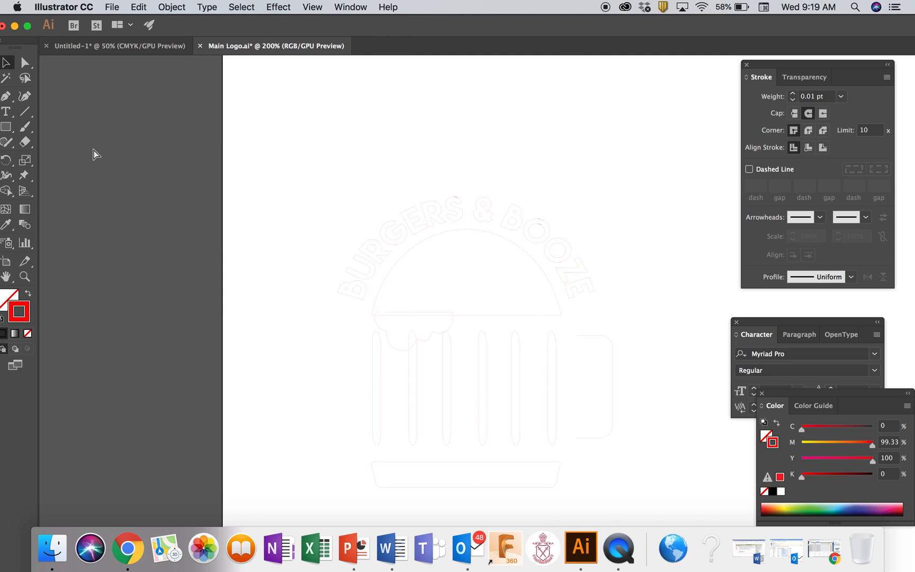
# Draw an unfilled circle with the red 0.01 pt stroke in the empty space below and beside the outlined logo, using the Ellipse tool.
pyautogui.hscroll(5, 397, 276)
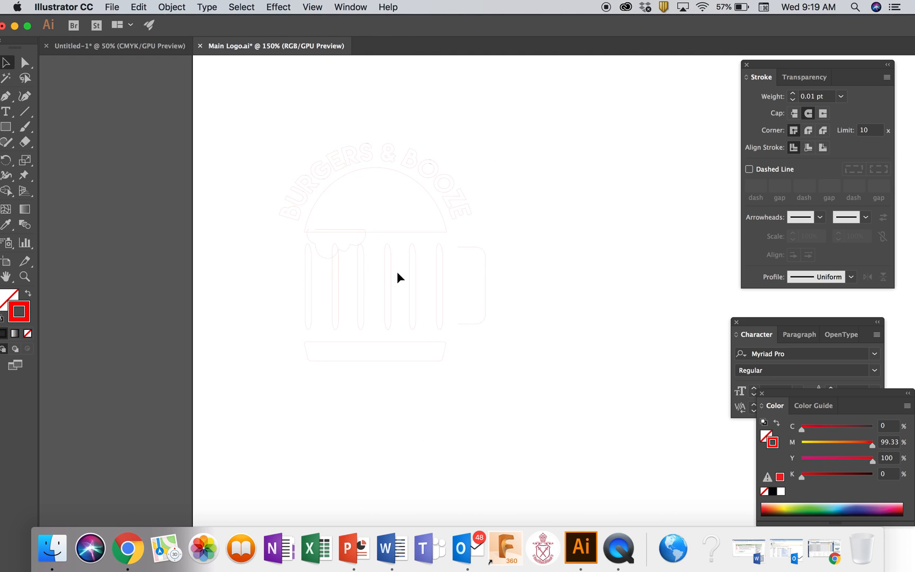
pyautogui.moveTo(10, 130); pyautogui.dragTo(58, 155)
pyautogui.moveTo(532, 320); pyautogui.dragTo(736, 499)
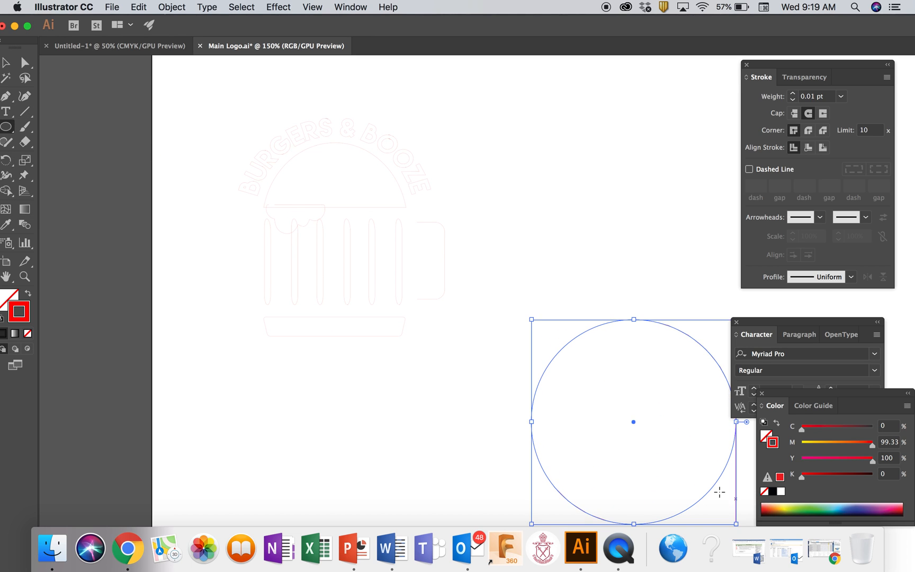
pyautogui.click(7, 63)
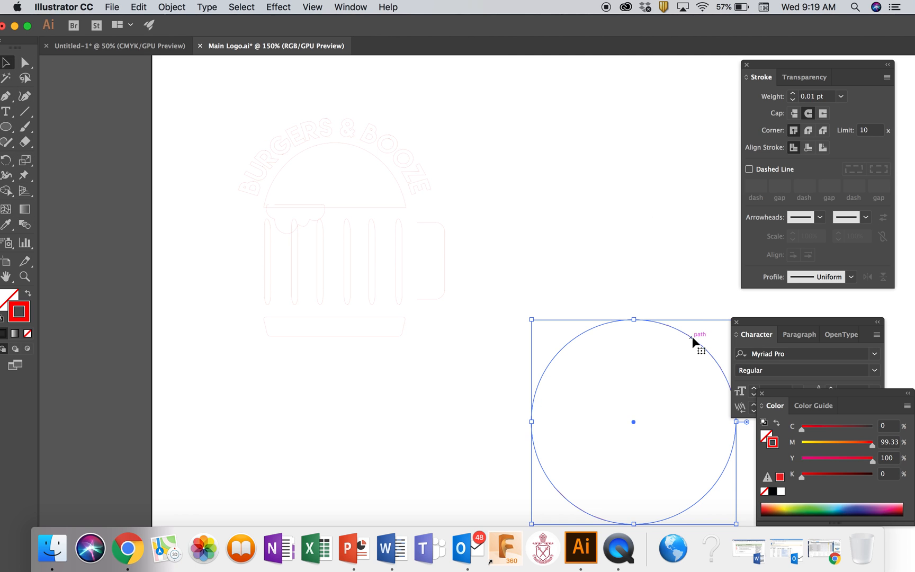
# Place the circle around the outlined logo, scaled up proportionally to enclose the lettering, bun and mug with an even margin, and deselect it.
pyautogui.moveTo(697, 341); pyautogui.dragTo(386, 116)
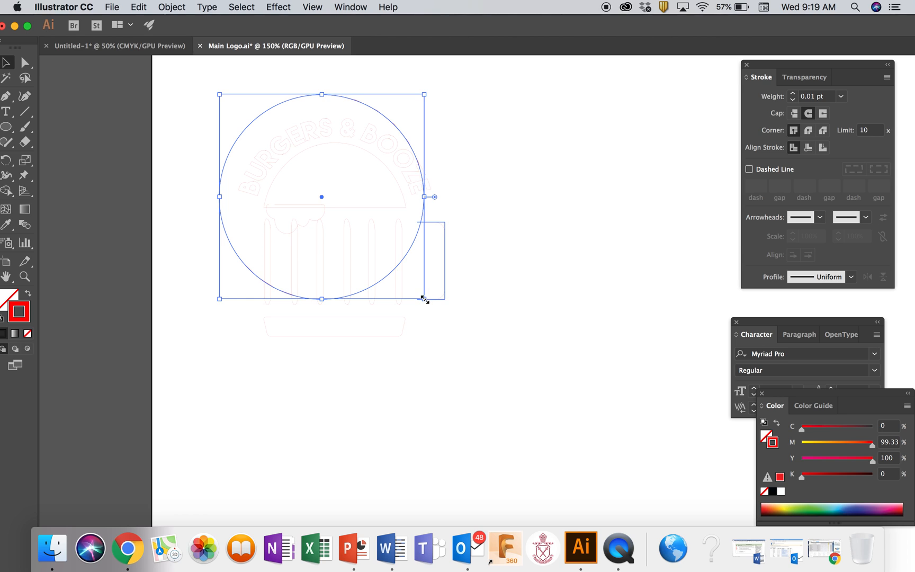
pyautogui.moveTo(424, 298); pyautogui.dragTo(497, 379)
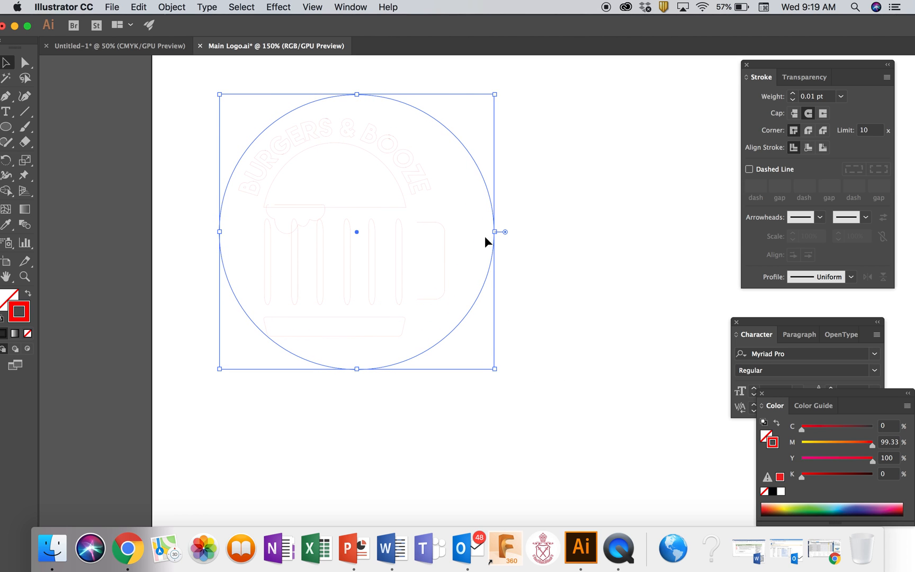
pyautogui.moveTo(492, 209); pyautogui.dragTo(477, 209)
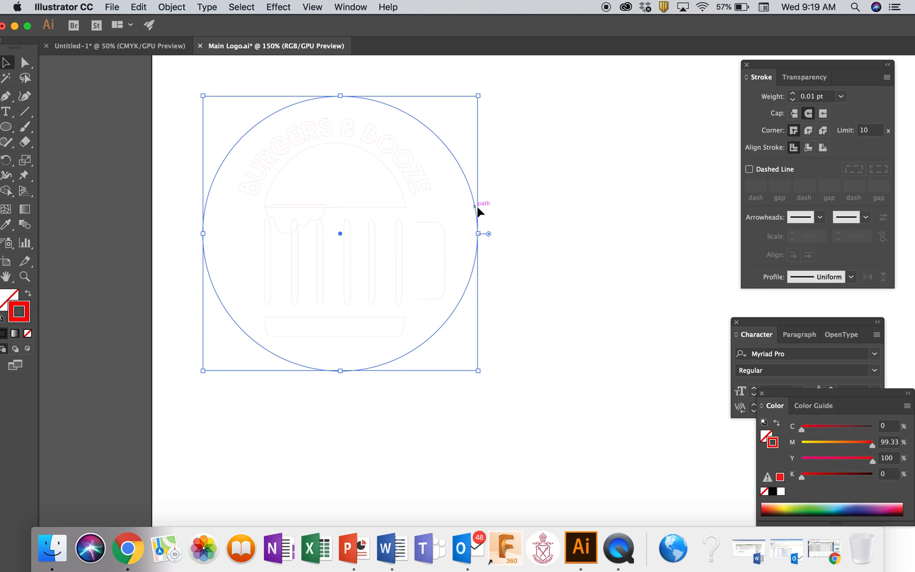
pyautogui.click(553, 300)
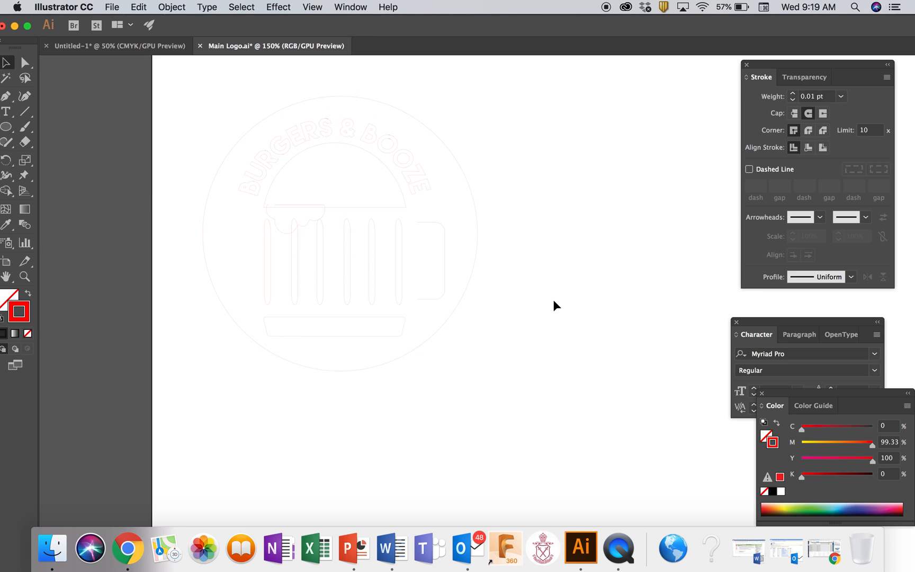
pyautogui.press('super+plus')
pyautogui.press('super+plus')
pyautogui.hscroll(-8, 553, 300)
pyautogui.scroll(4, 553, 300)
pyautogui.press('super+minus')
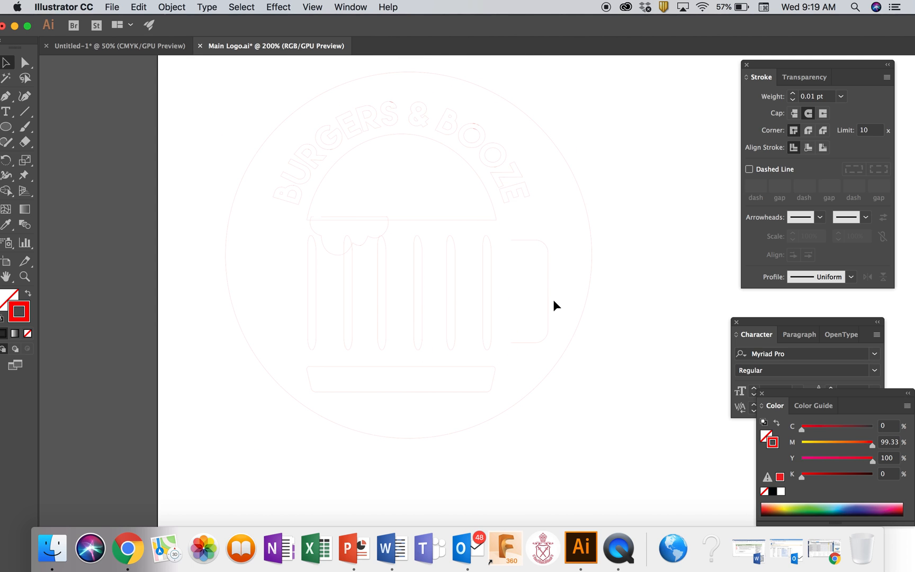
pyautogui.scroll(3, 553, 300)
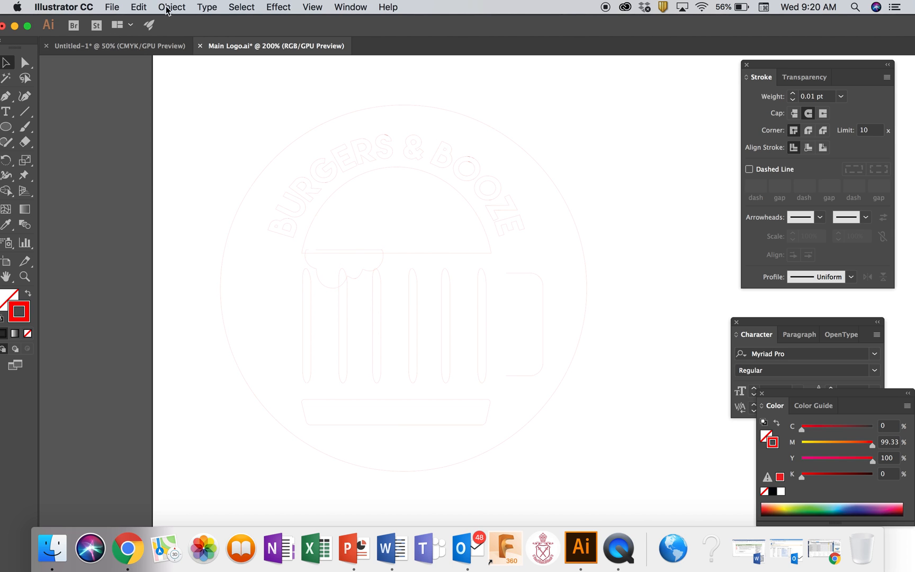
pyautogui.click(617, 554)
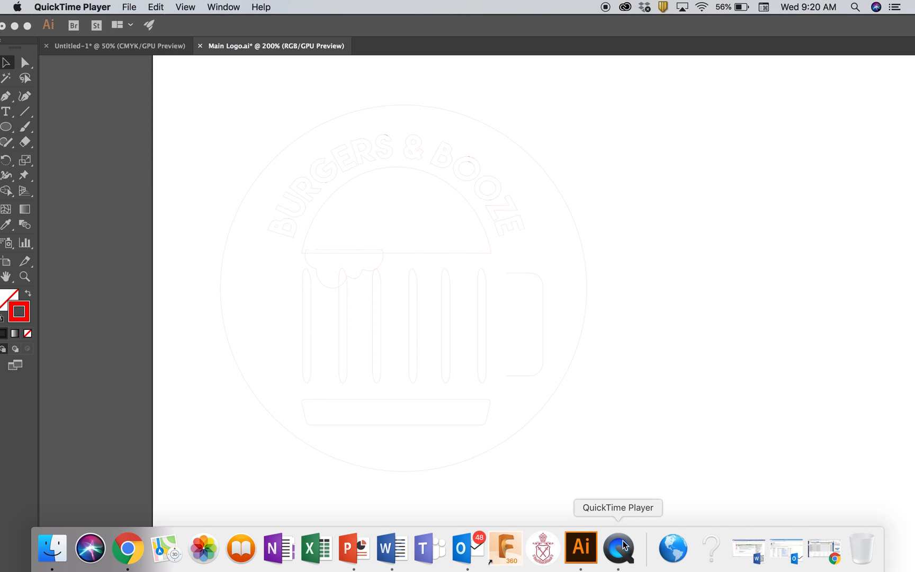